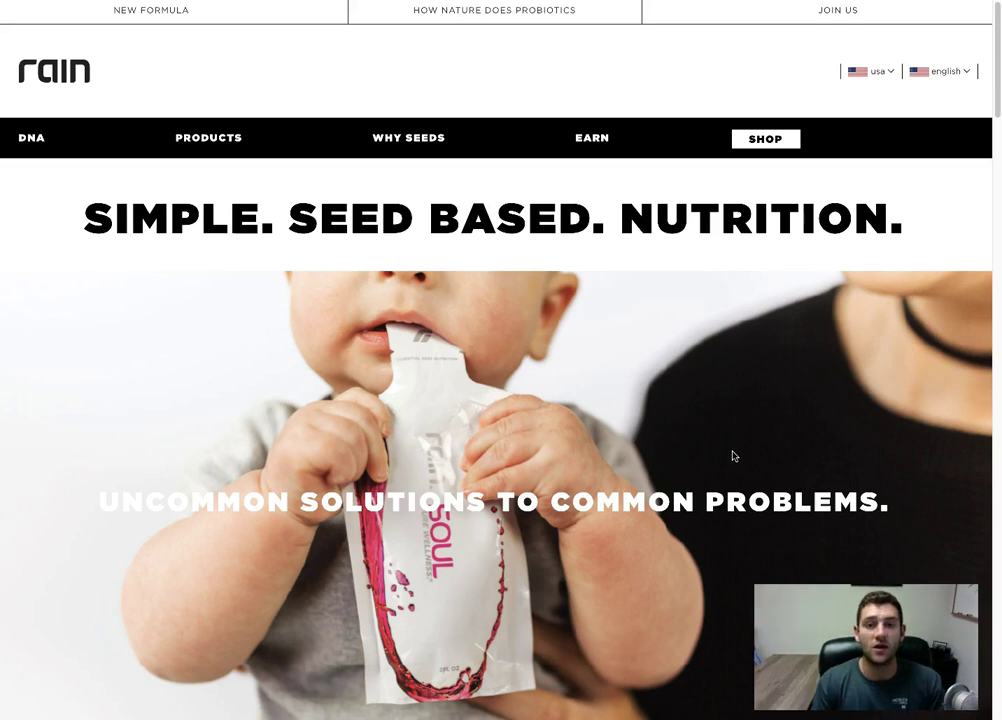
Review the High Converting Capture Pages and Detailed Tour Pages sections of the RAINSYSTEMPRO sales page
left_click(705, 499)
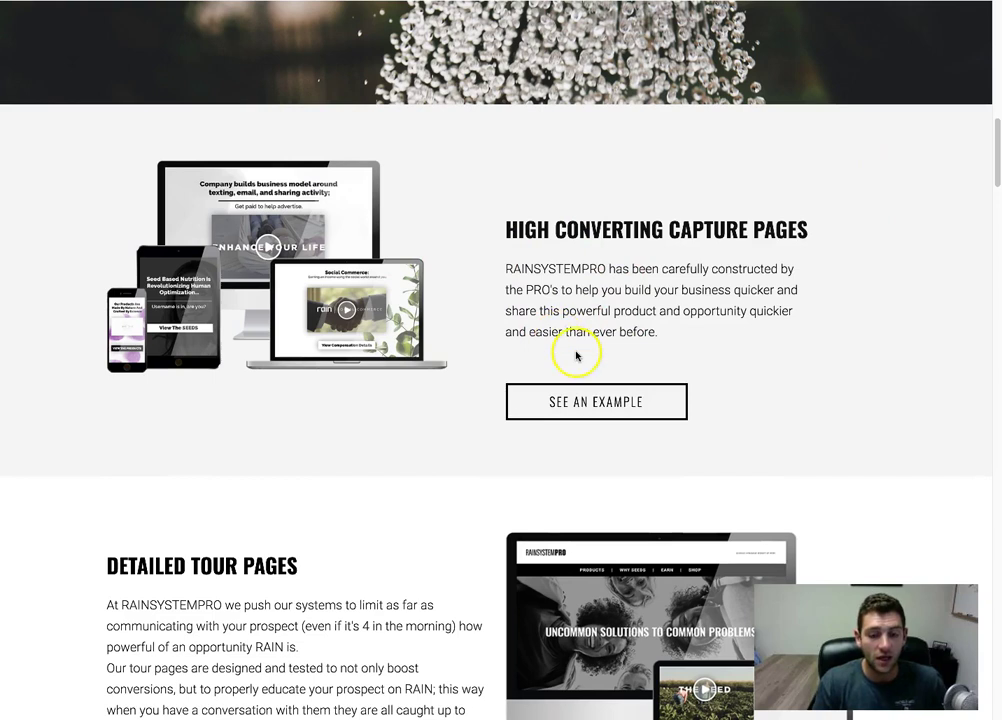
scroll(577, 353, "down", 1)
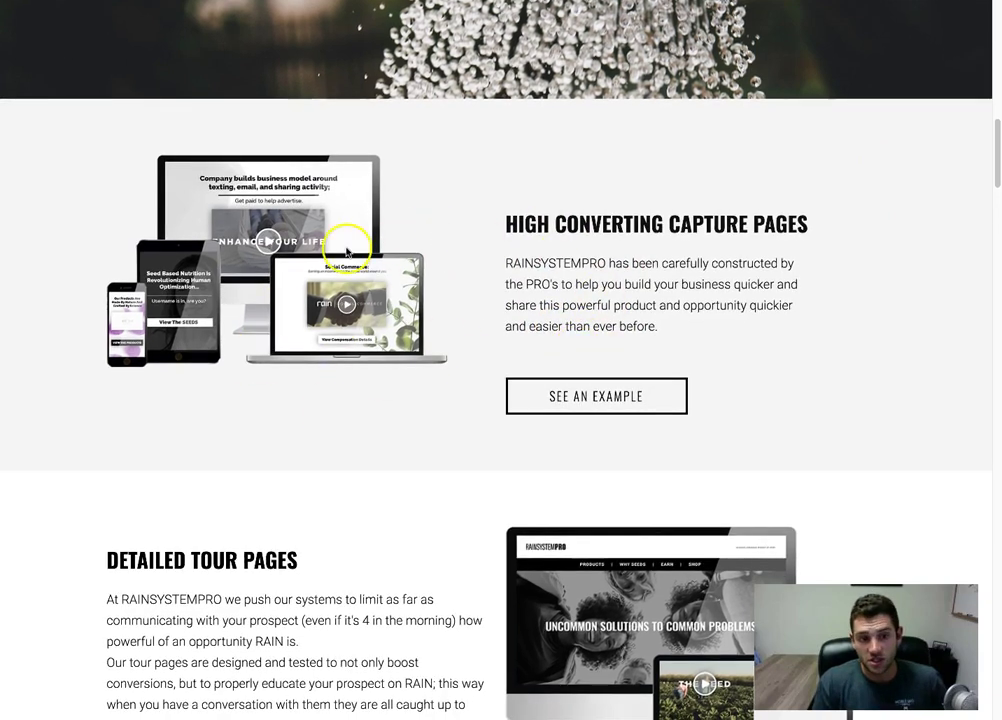
scroll(514, 350, "down", 1)
scroll(514, 350, "down", 3)
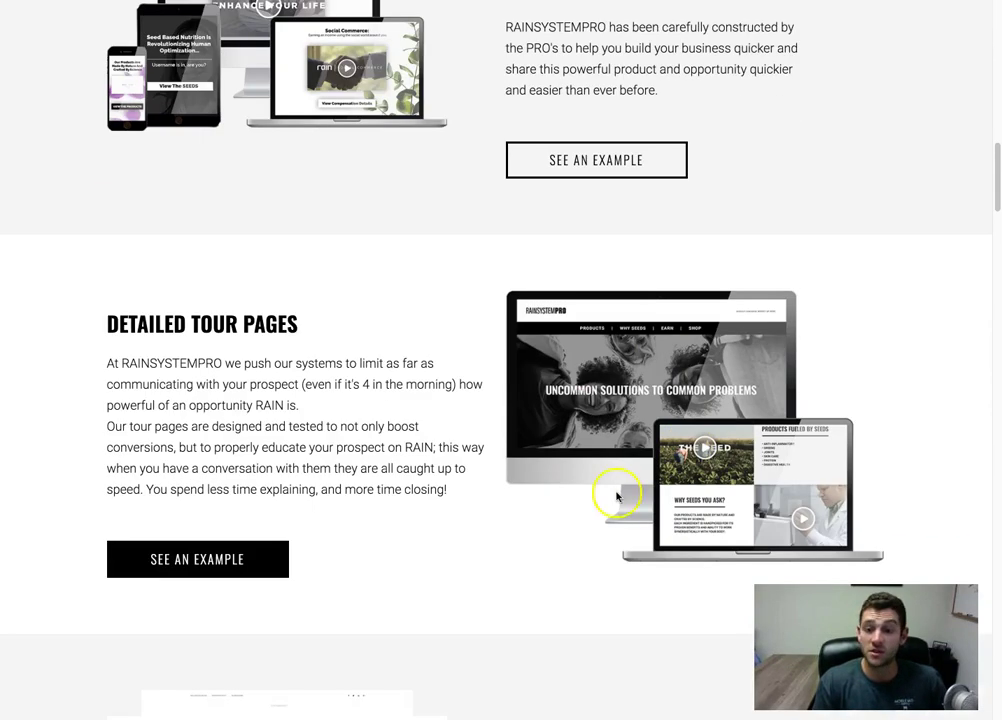
scroll(686, 490, "down", 1)
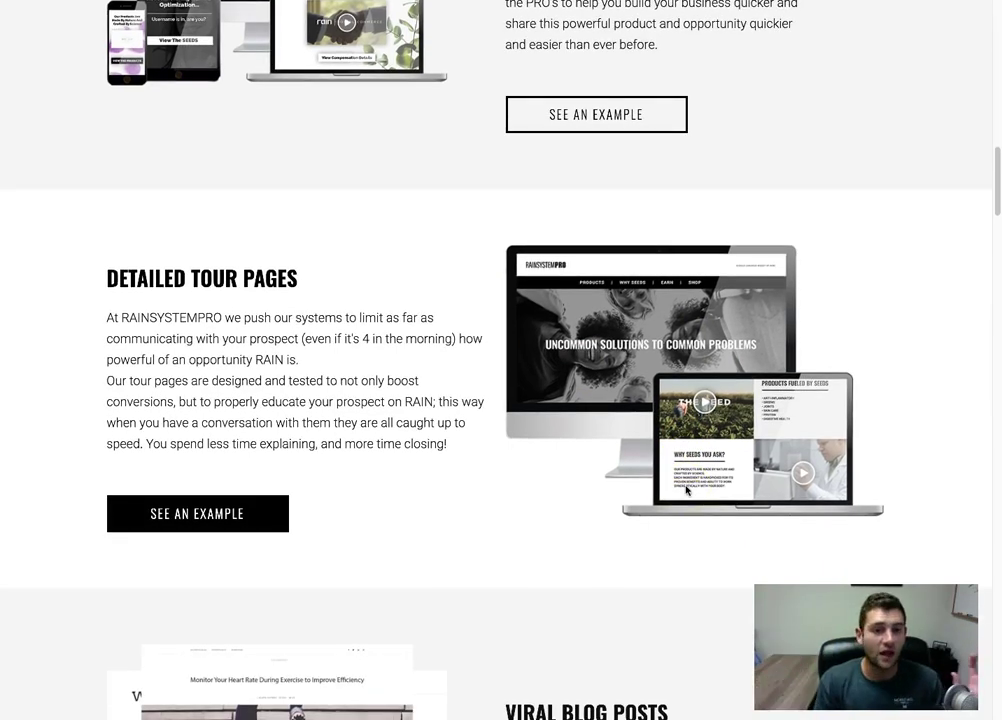
scroll(686, 490, "up", 3)
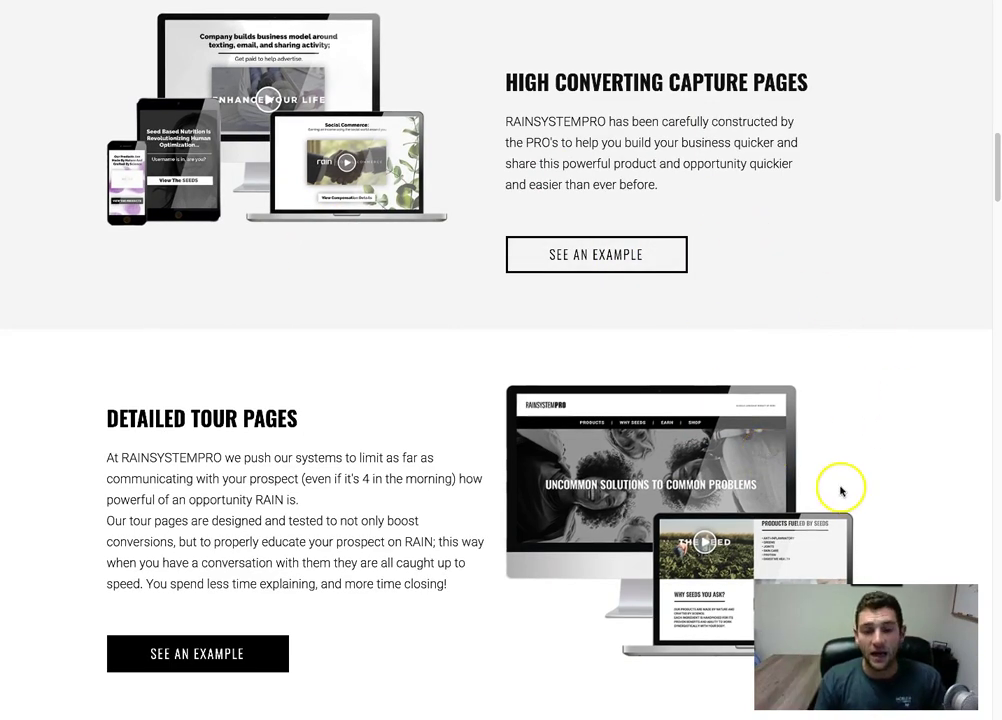
left_click(586, 5)
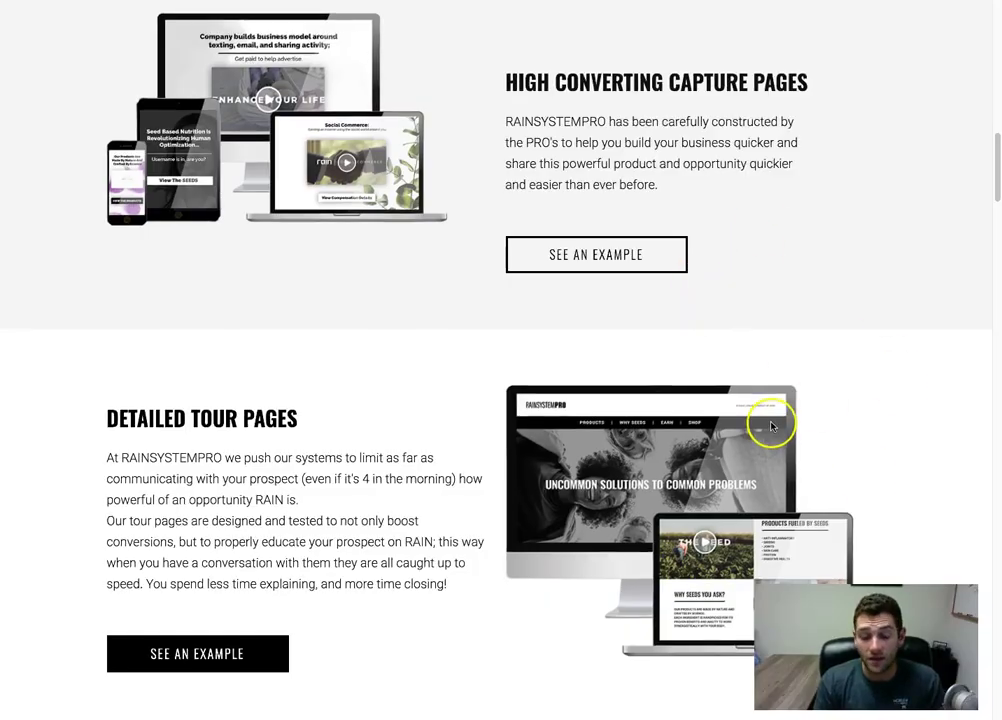
scroll(771, 427, "down", 2)
scroll(771, 427, "up", 3)
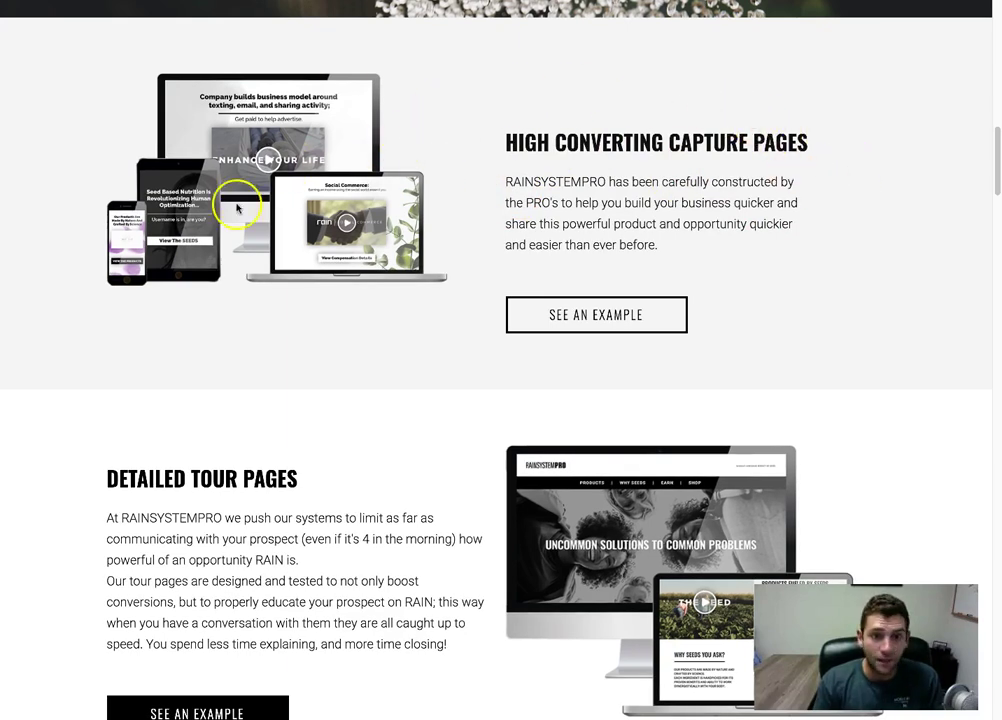
scroll(367, 280, "down", 1)
scroll(367, 281, "down", 1)
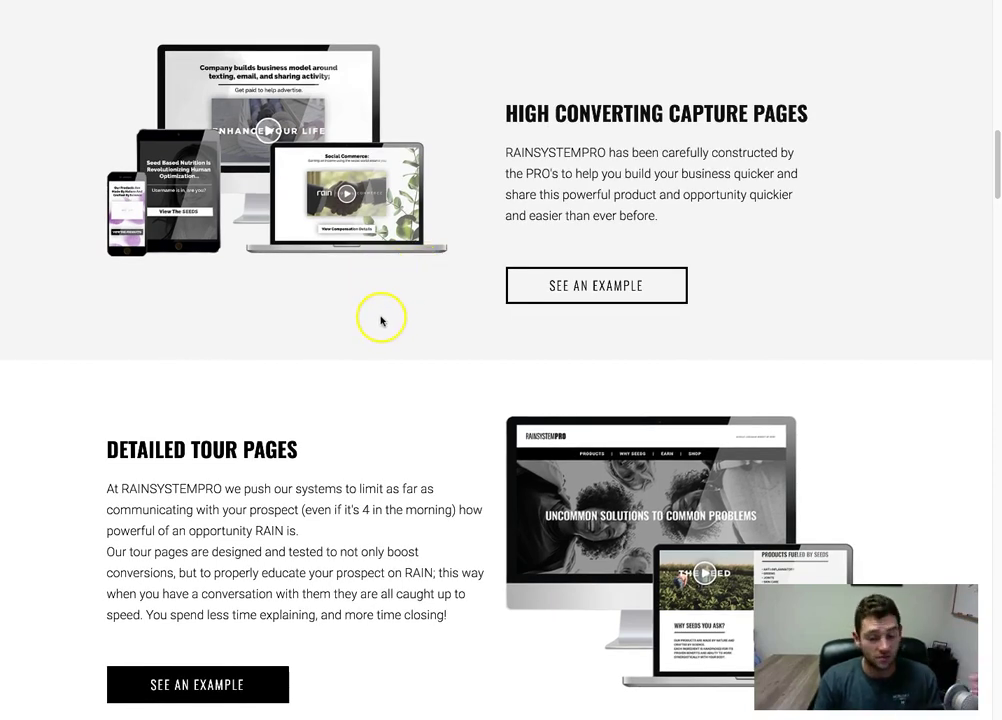
scroll(386, 315, "down", 1)
scroll(386, 316, "down", 3)
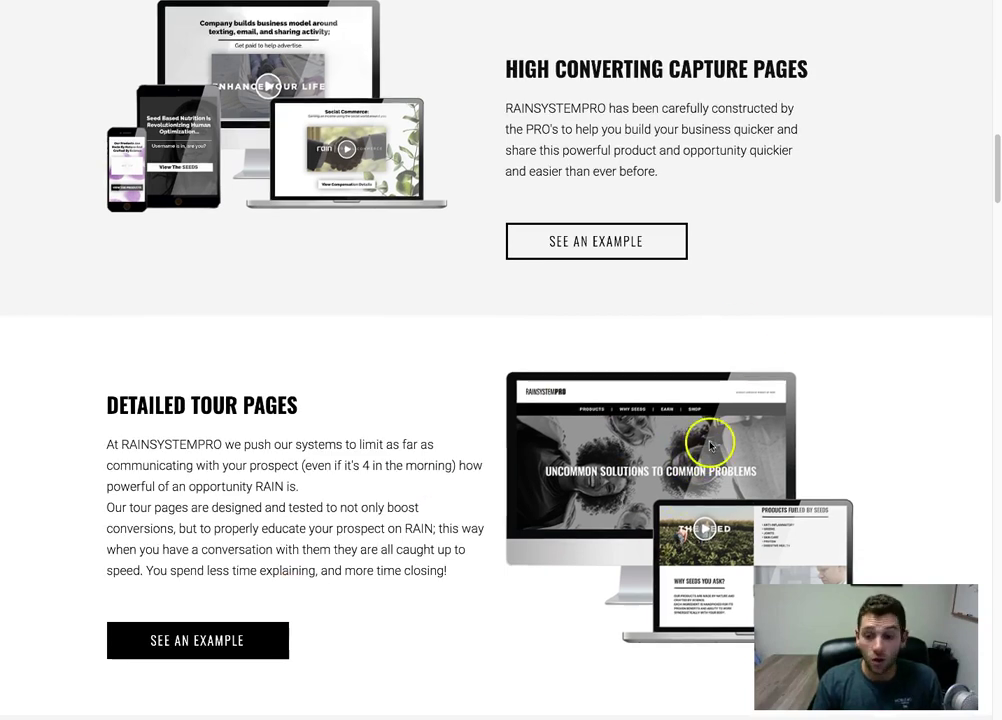
scroll(743, 338, "down", 1)
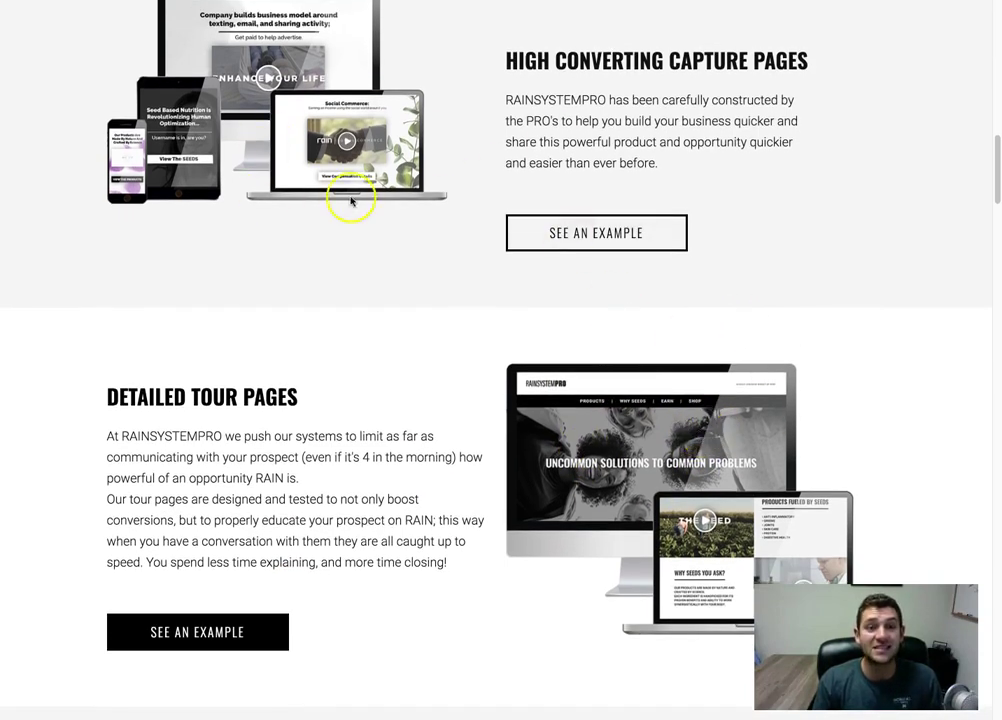
scroll(566, 385, "down", 2)
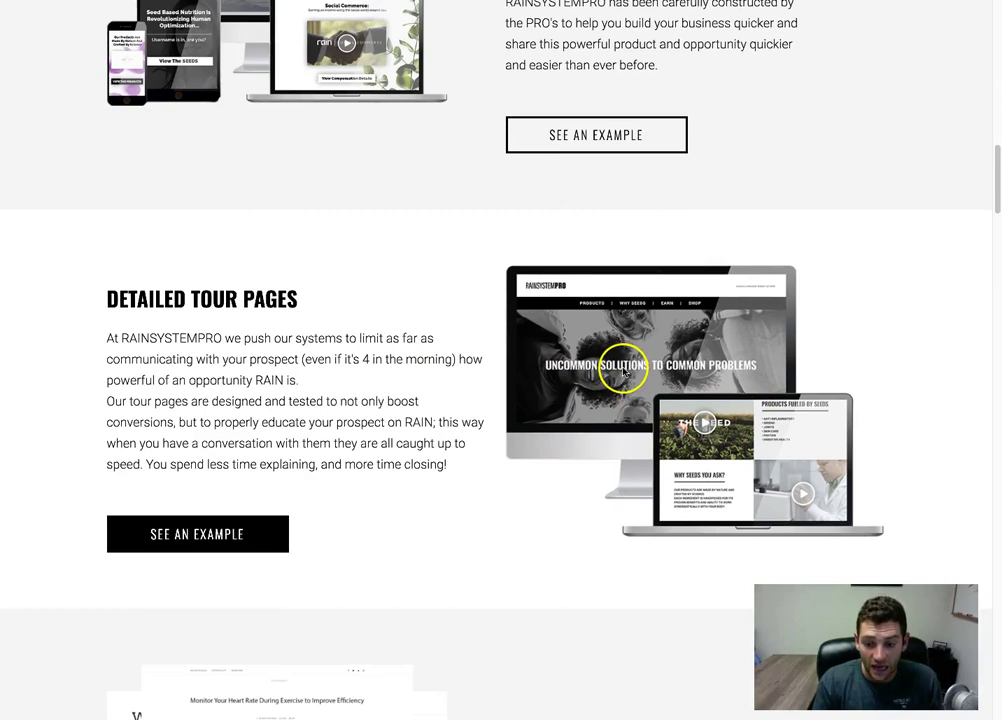
scroll(615, 372, "down", 3)
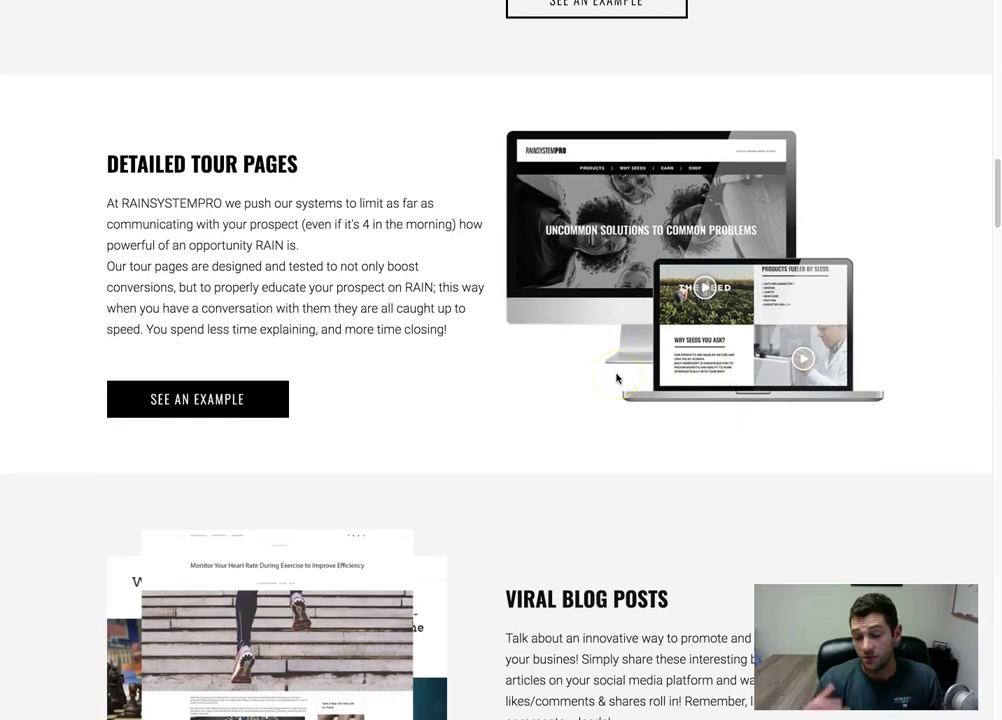
scroll(588, 399, "down", 1)
scroll(588, 399, "down", 1)
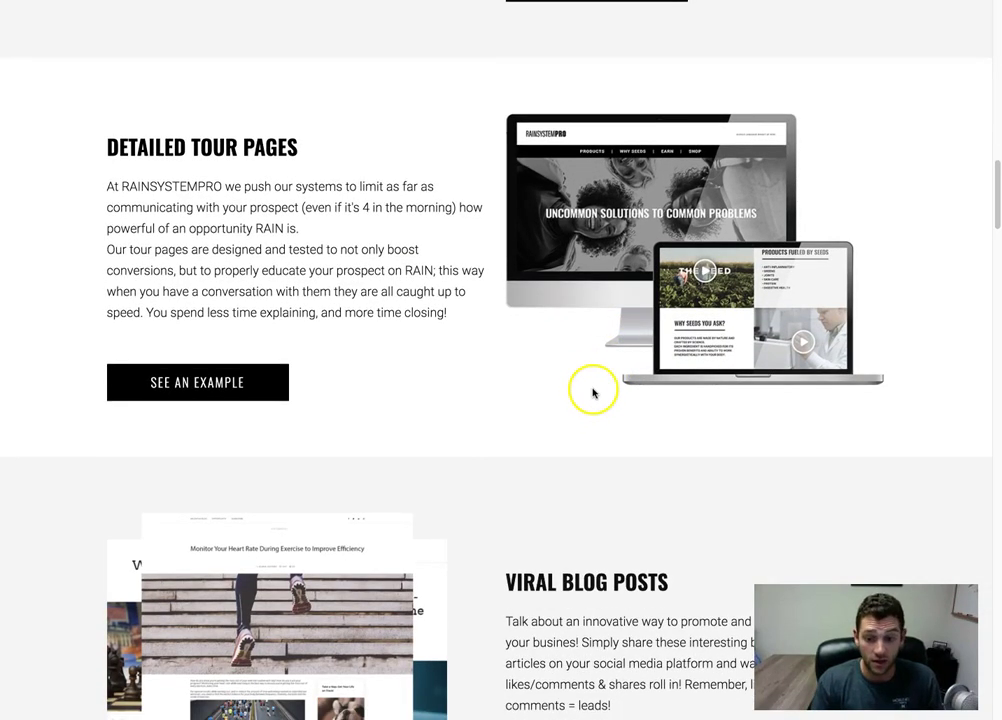
Look through the Viral Blog Posts, Intuitive Back Office and Instant Voice/Text Broadcasting sections of the sales page
scroll(577, 396, "down", 5)
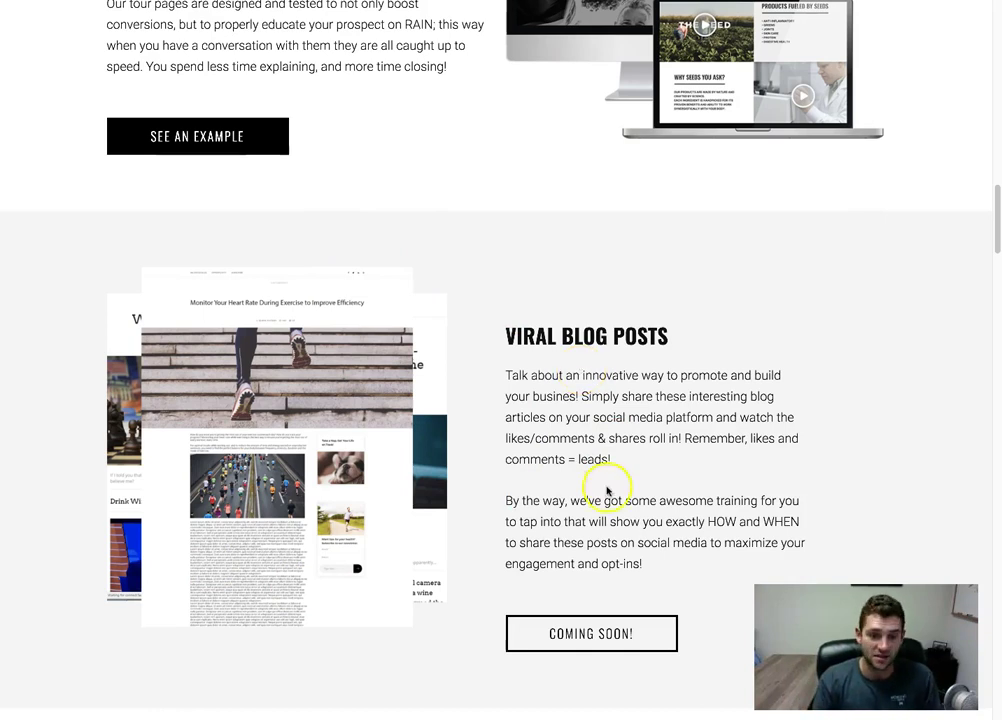
scroll(620, 525, "down", 1)
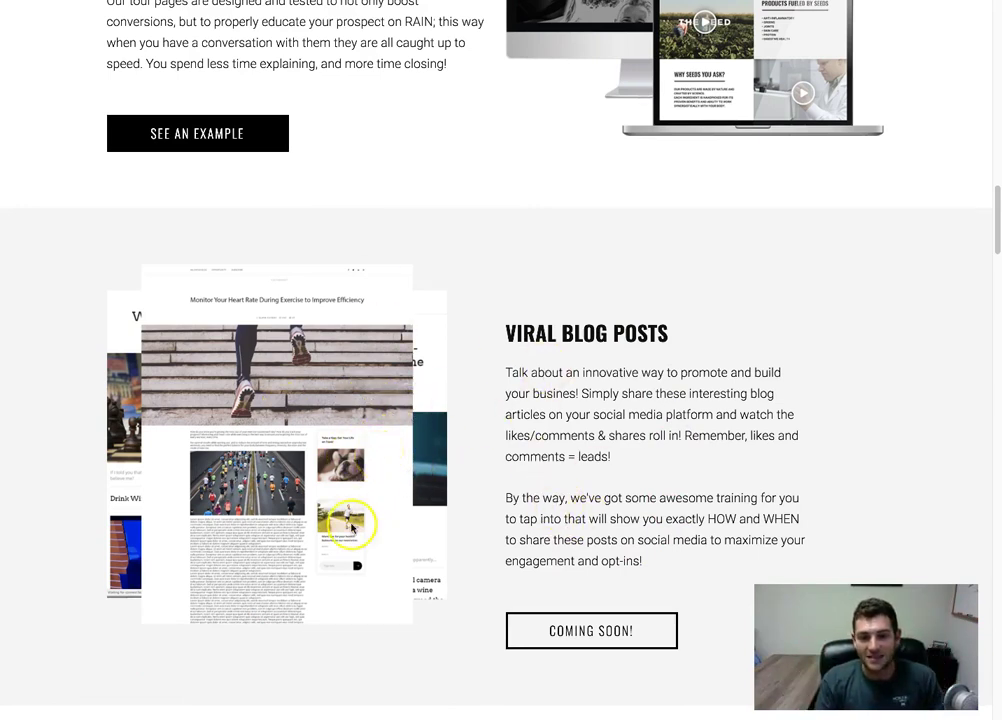
scroll(338, 514, "down", 1)
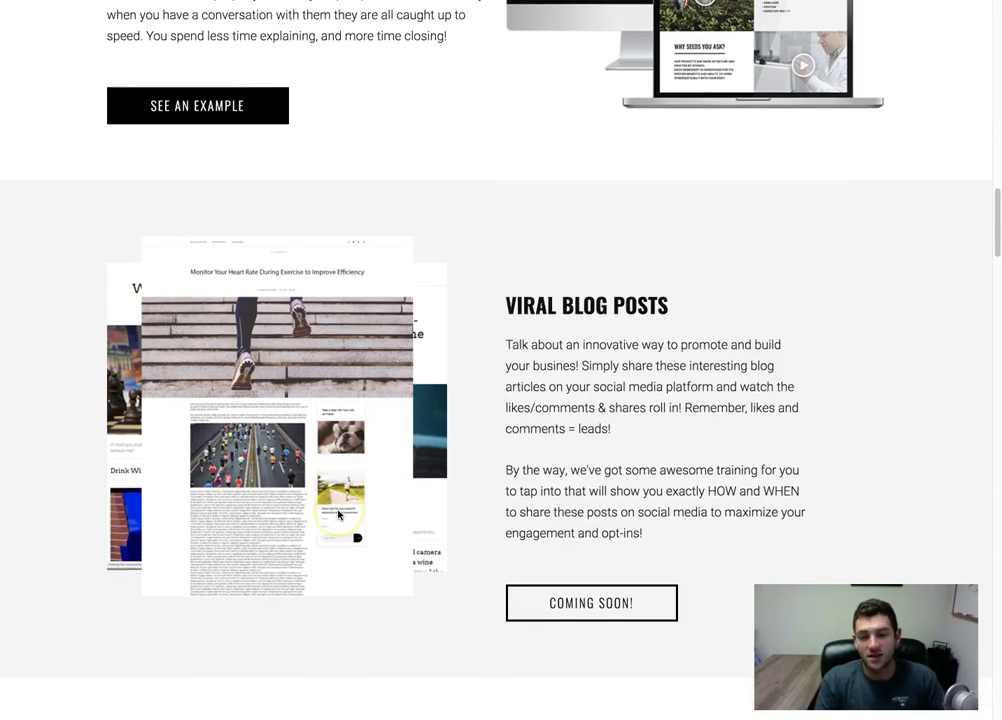
scroll(338, 514, "down", 3)
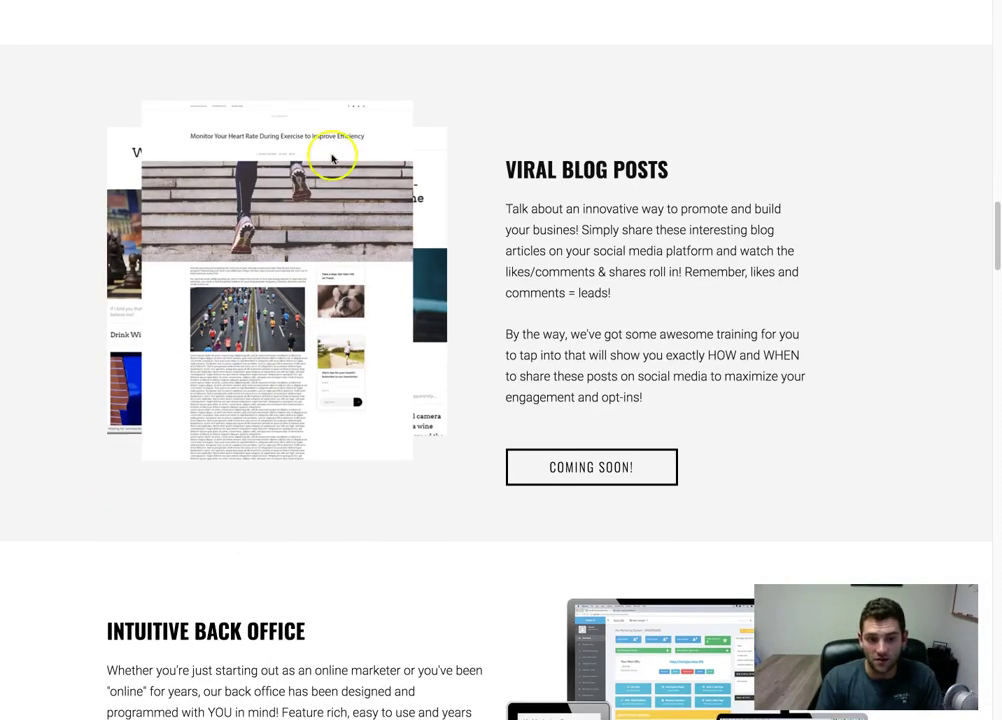
scroll(178, 448, "down", 5)
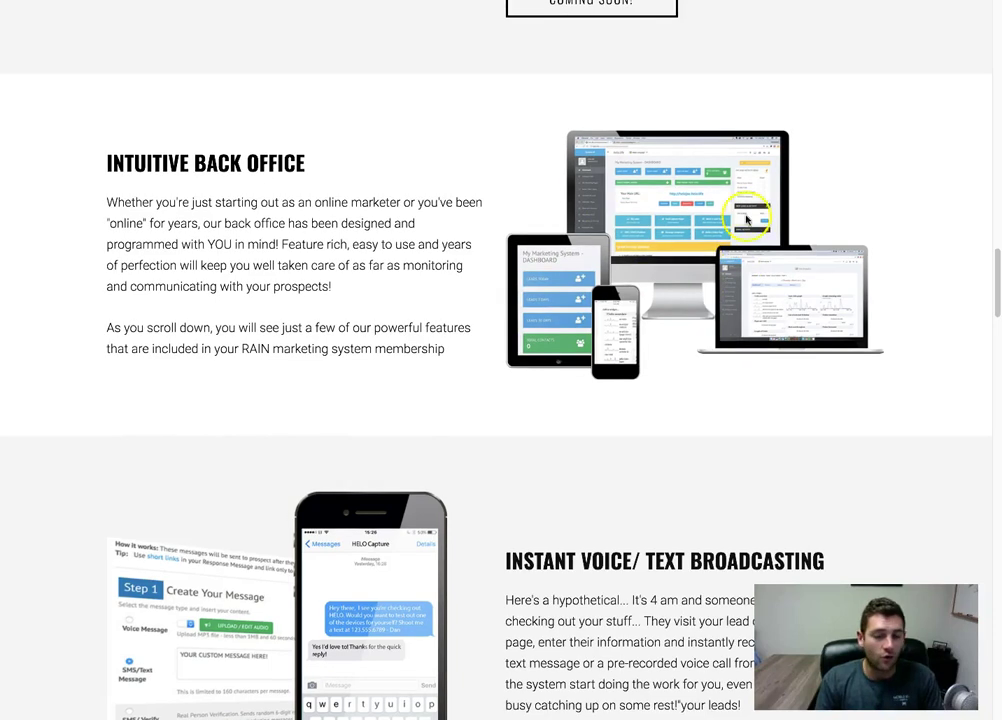
scroll(633, 374, "down", 1)
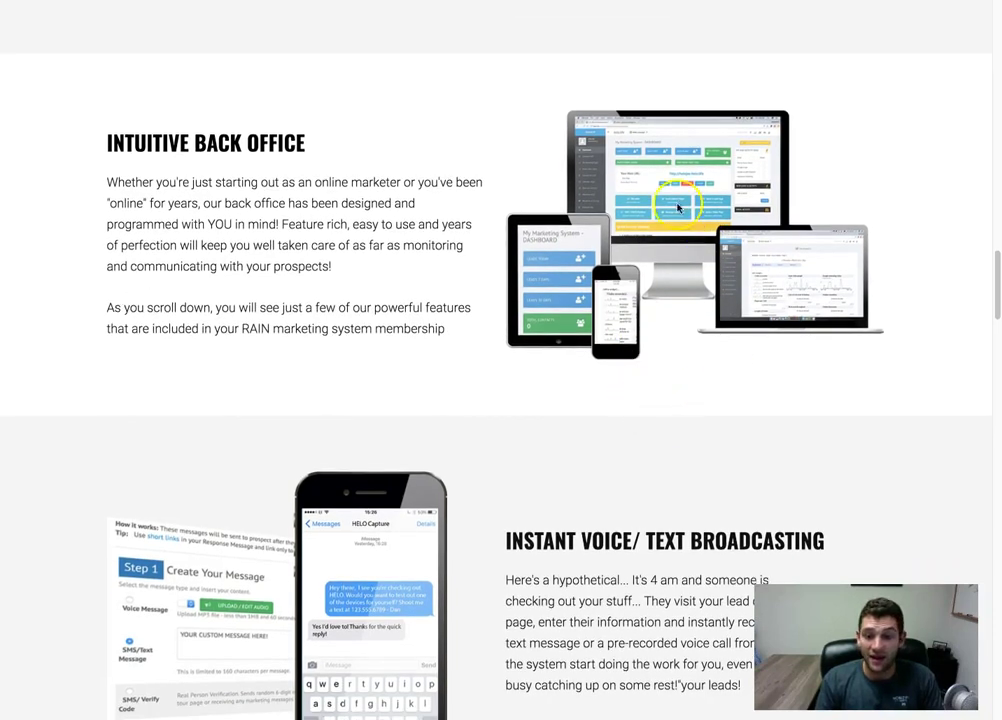
scroll(609, 382, "down", 5)
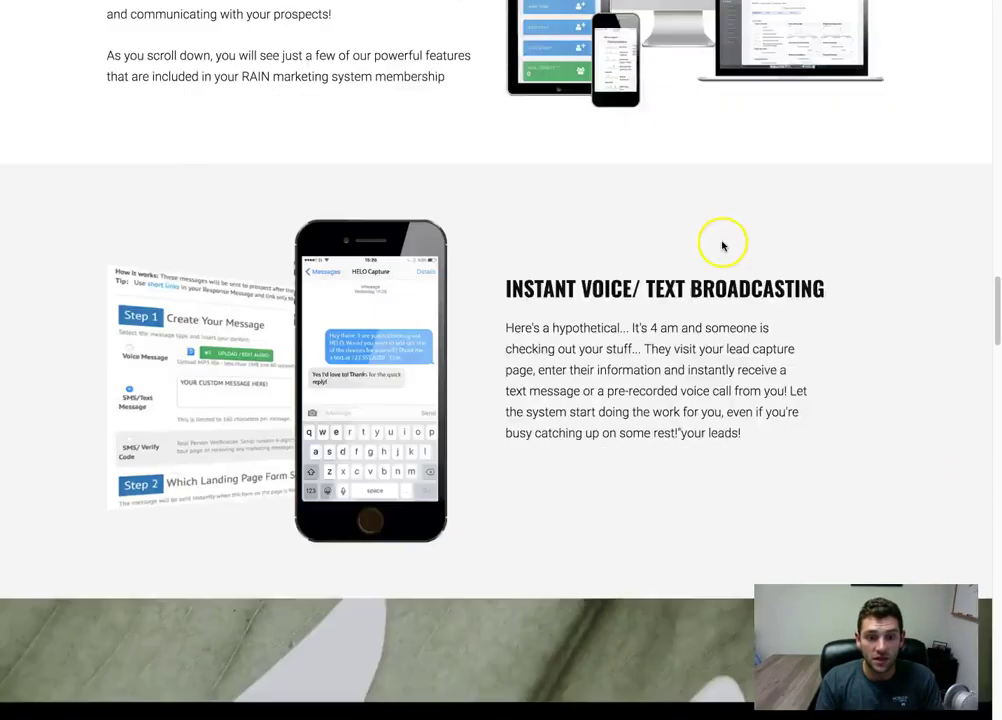
Compare the prices and included features of the Lite, Plus and Pro packages
scroll(737, 293, "down", 3)
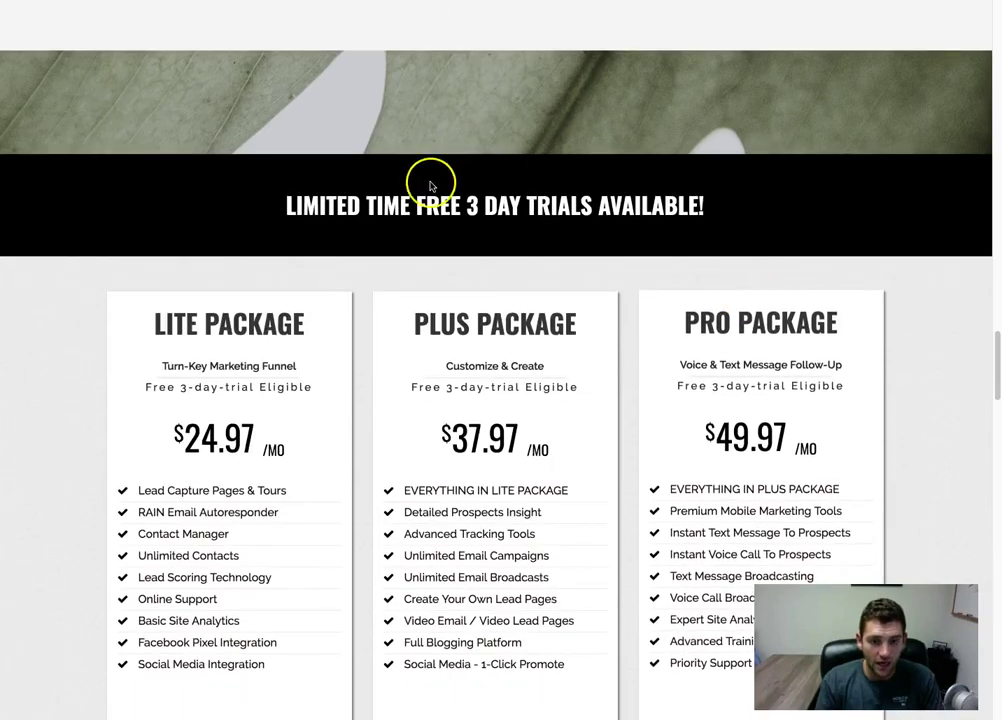
scroll(409, 206, "down", 2)
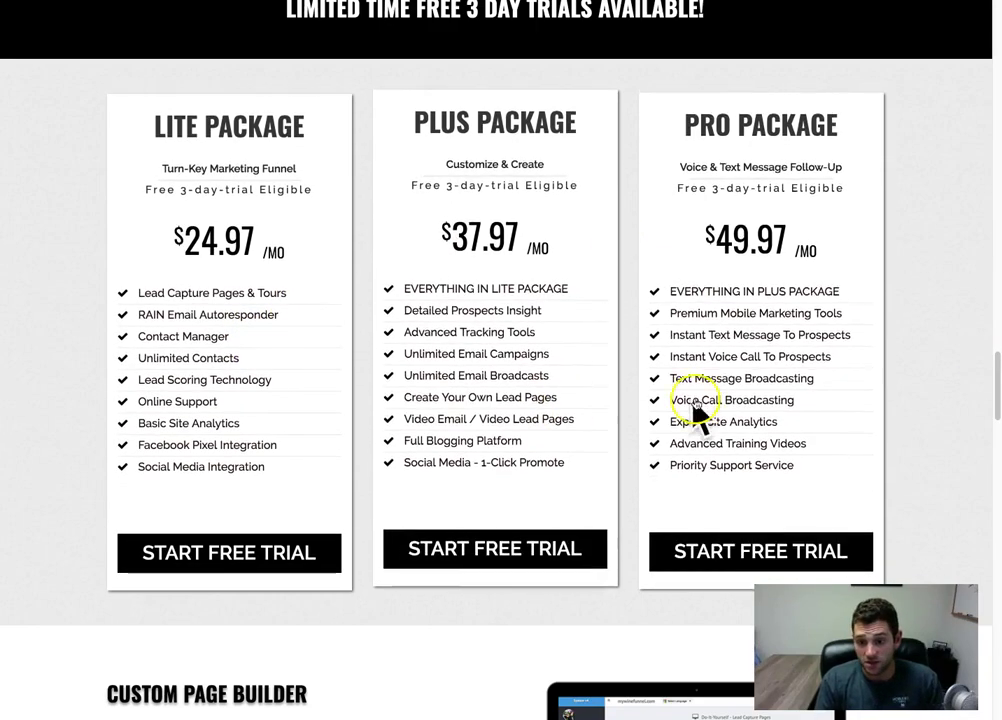
scroll(940, 402, "down", 4)
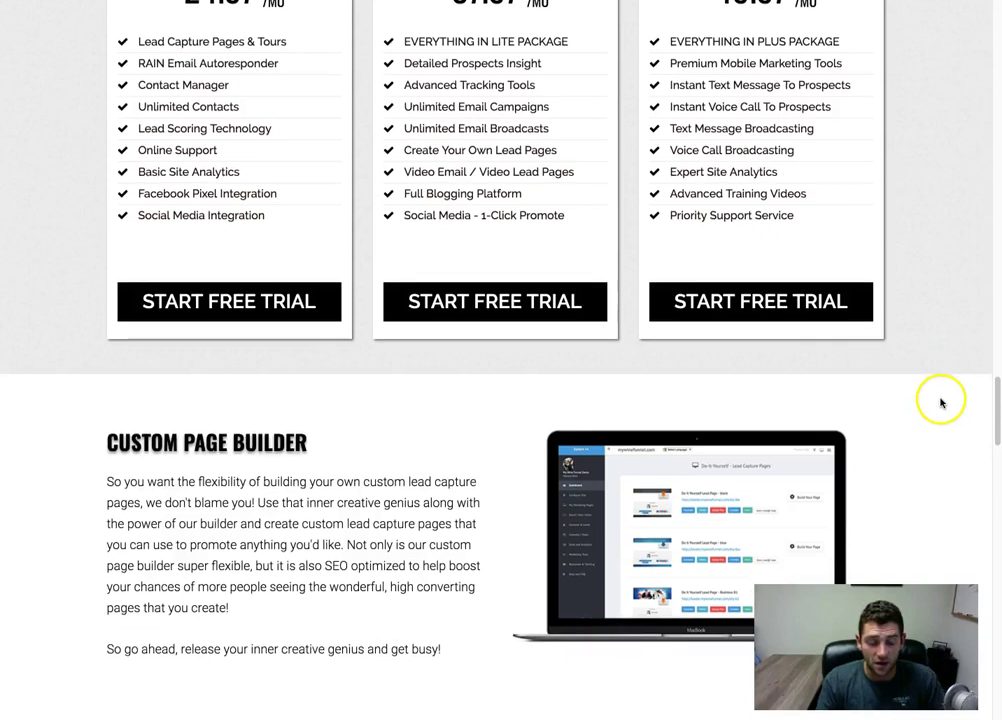
Examine the remaining feature sections, from Custom Page Builder through the icon grid above the second free-trial offer
scroll(935, 391, "down", 3)
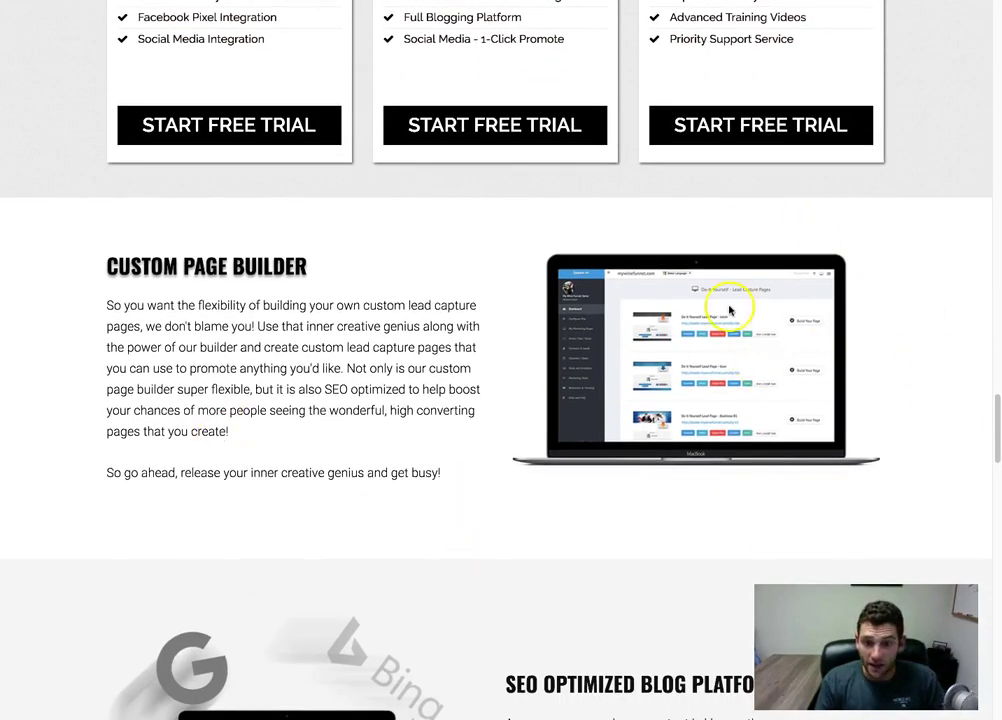
scroll(854, 302, "down", 2)
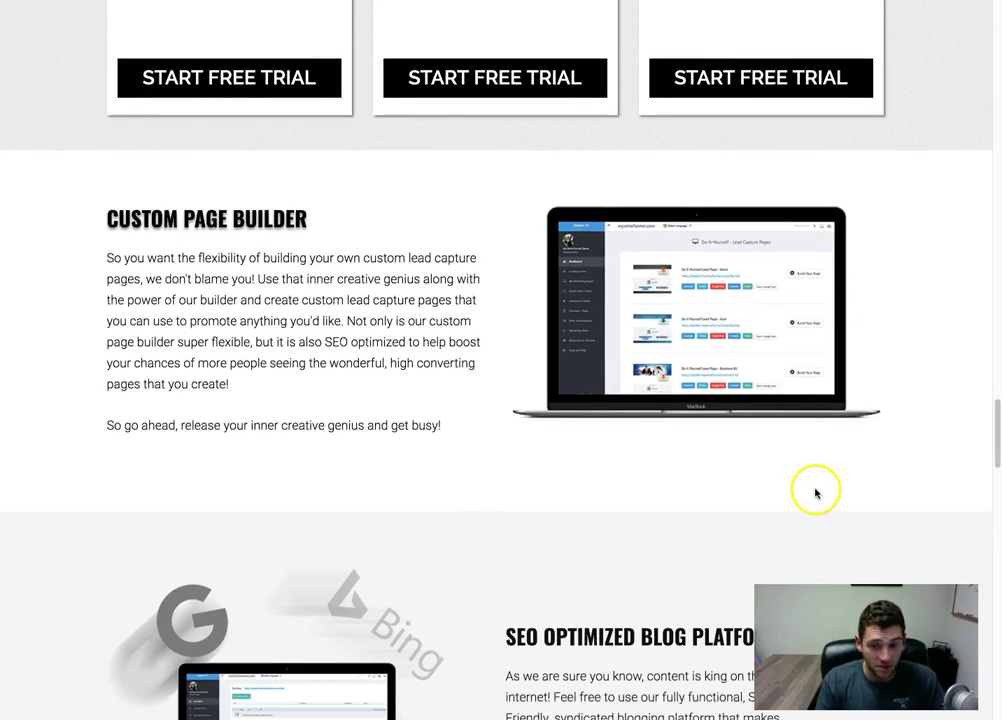
scroll(817, 490, "down", 3)
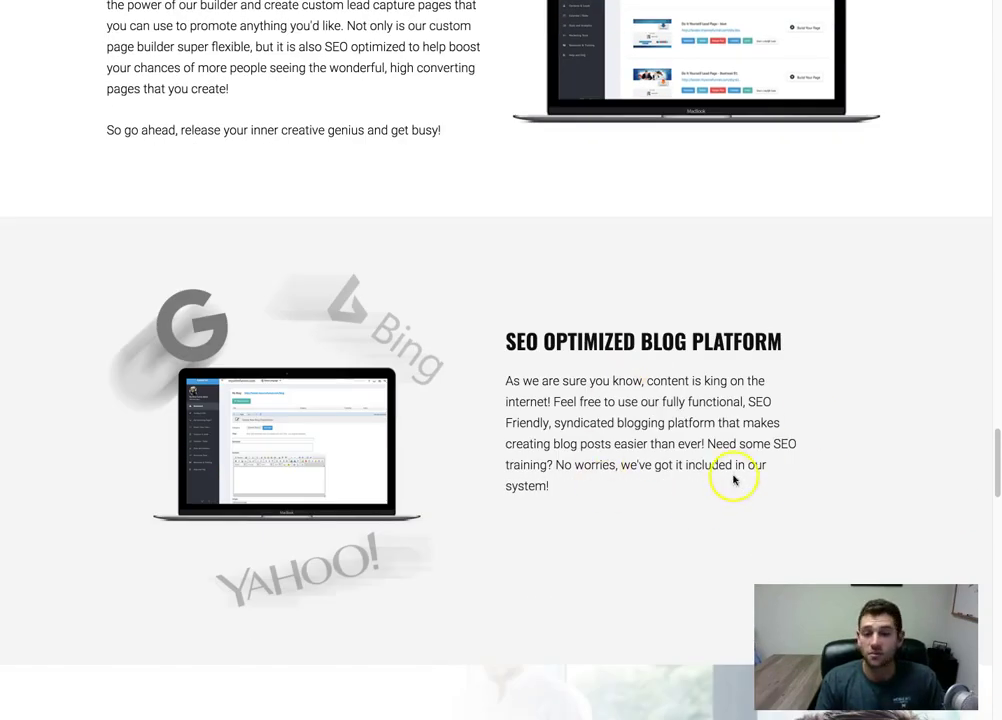
scroll(730, 478, "down", 3)
scroll(597, 416, "down", 2)
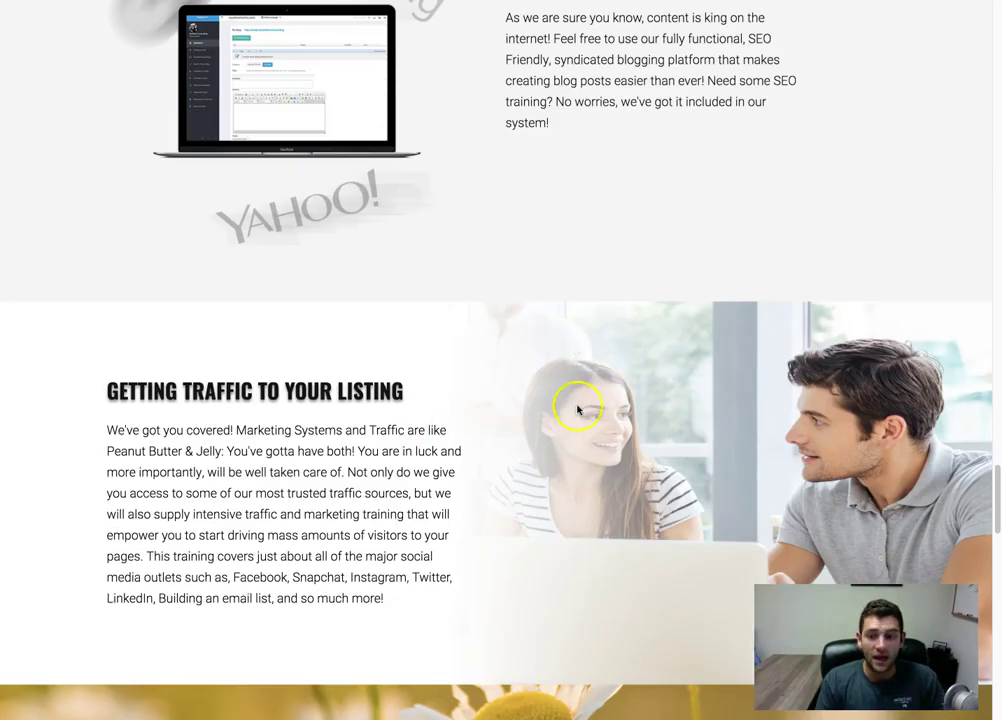
scroll(631, 432, "down", 10)
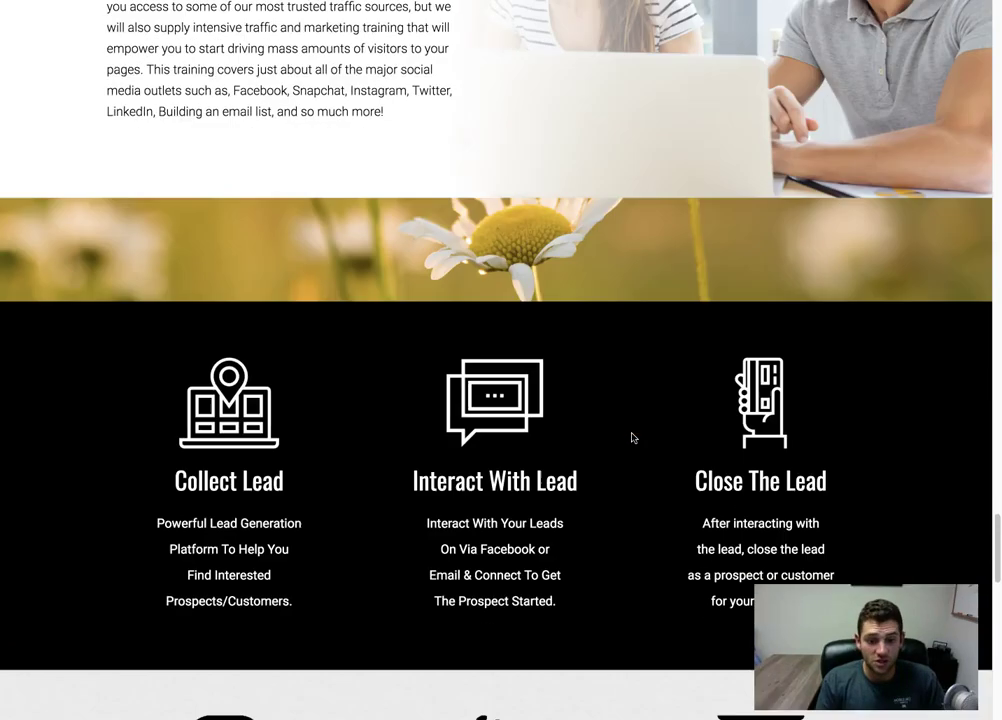
scroll(632, 439, "down", 3)
scroll(631, 441, "down", 4)
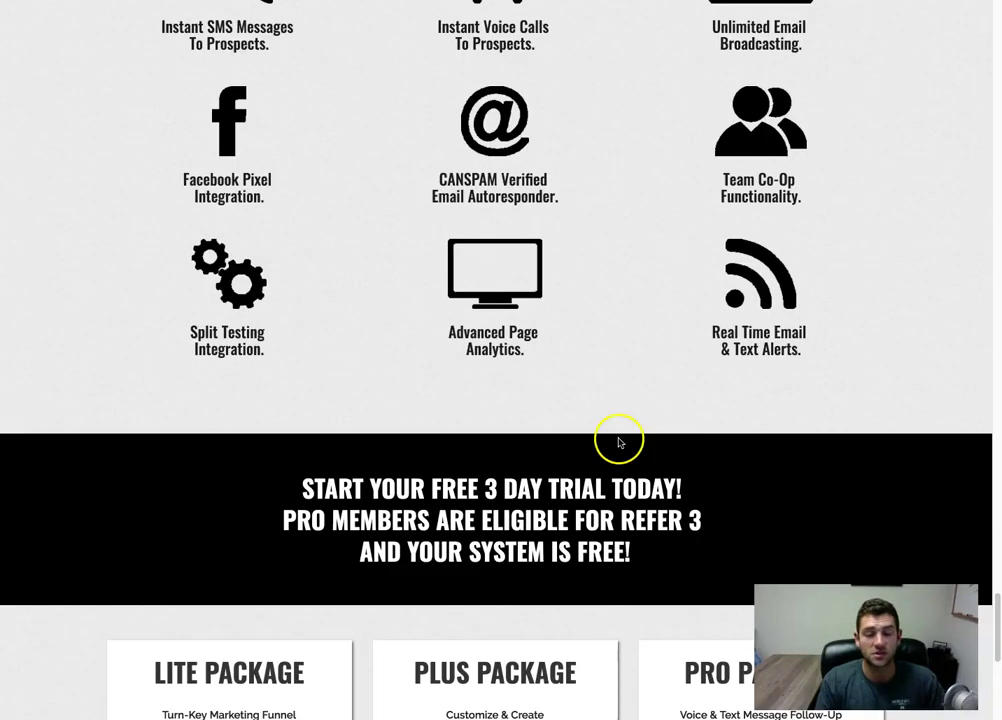
scroll(600, 160, "up", 1)
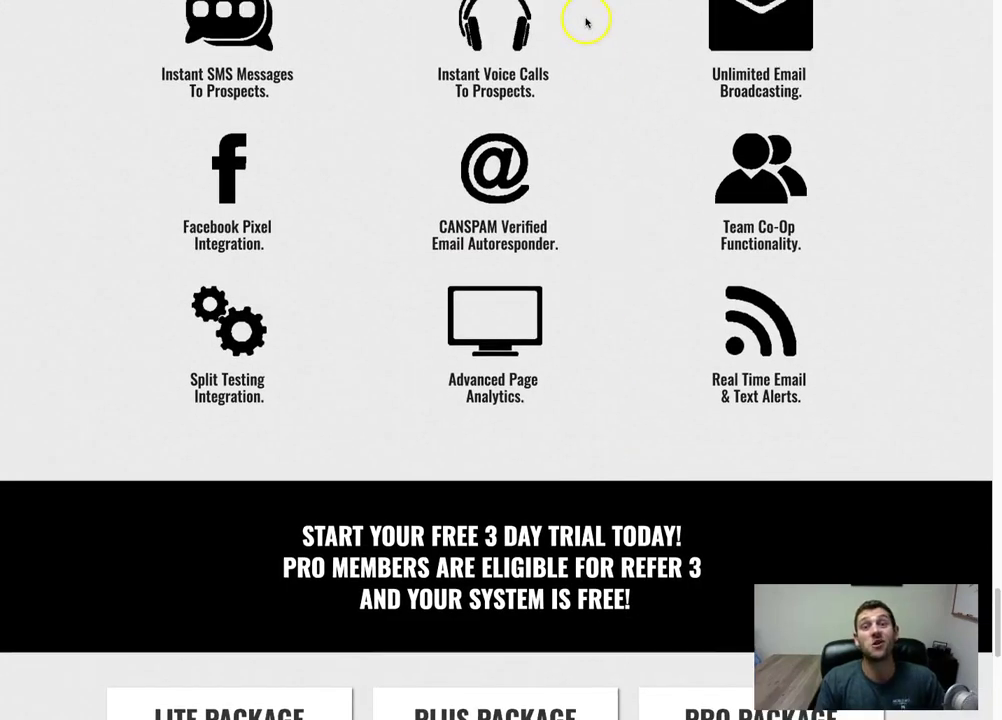
scroll(714, 66, "up", 1)
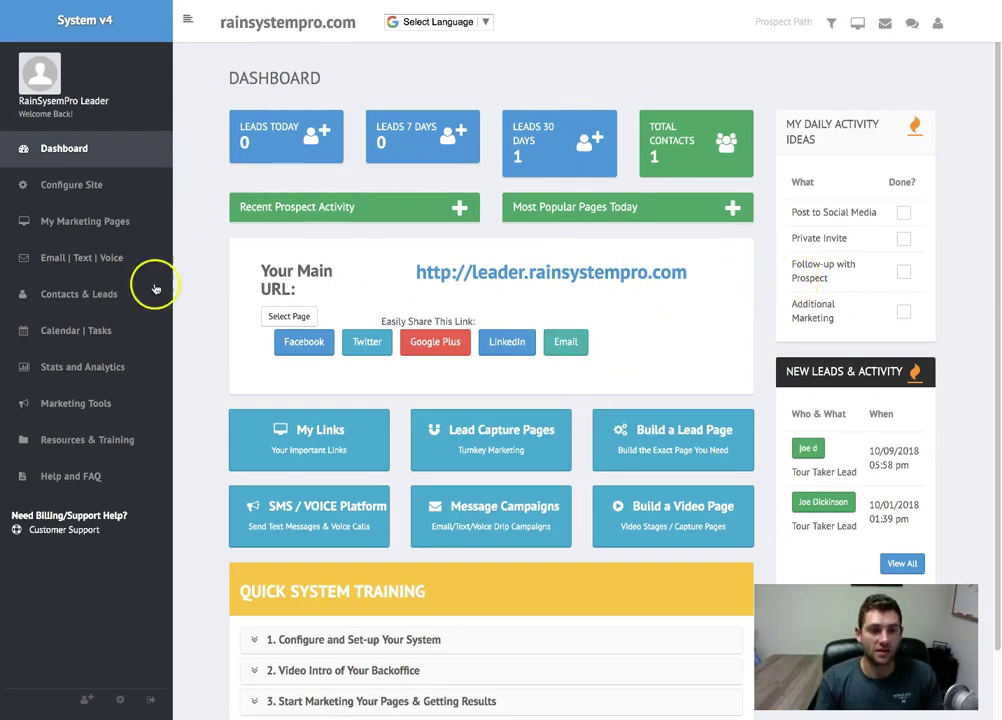
Open the list of lead capture pages and look through the training videos on the "Learn How To Use This System!" page
left_click(106, 221)
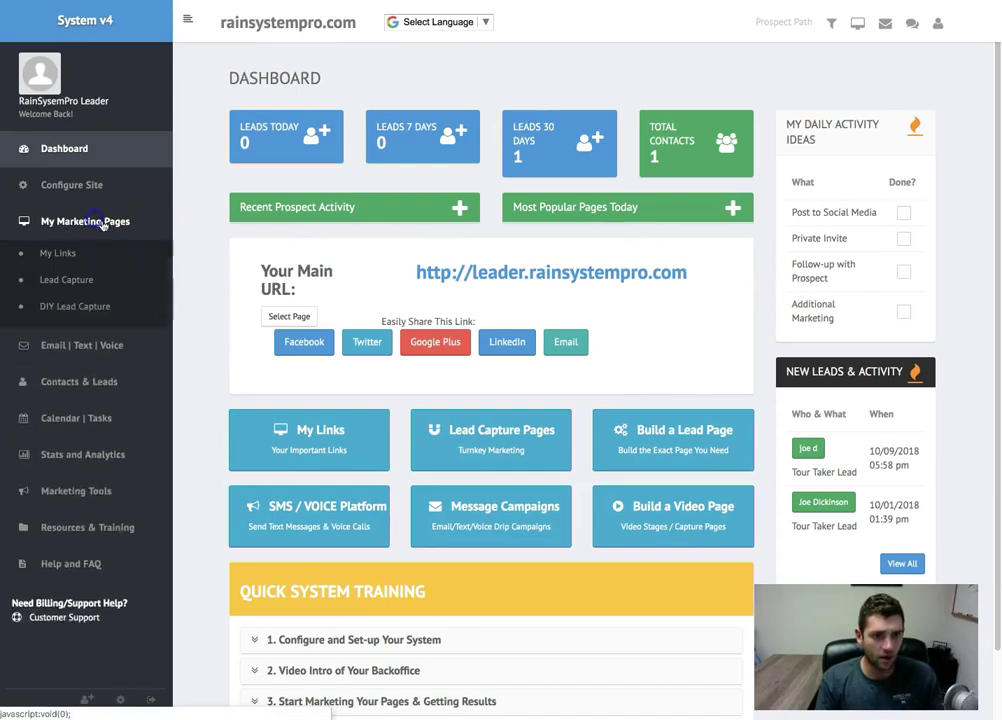
left_click(80, 280)
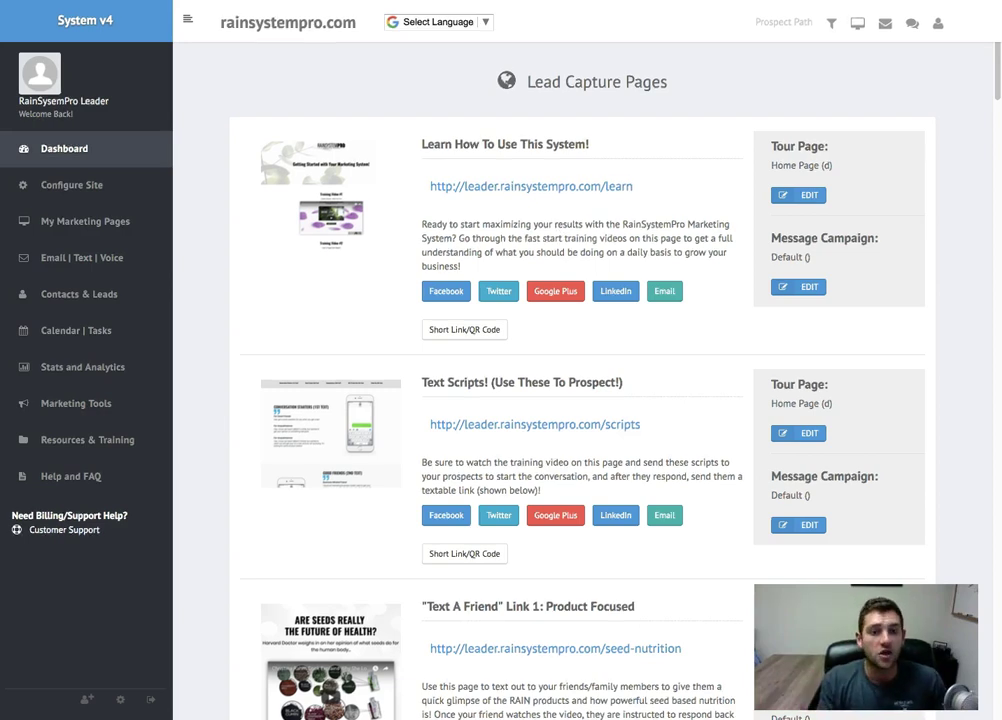
left_click(476, 188)
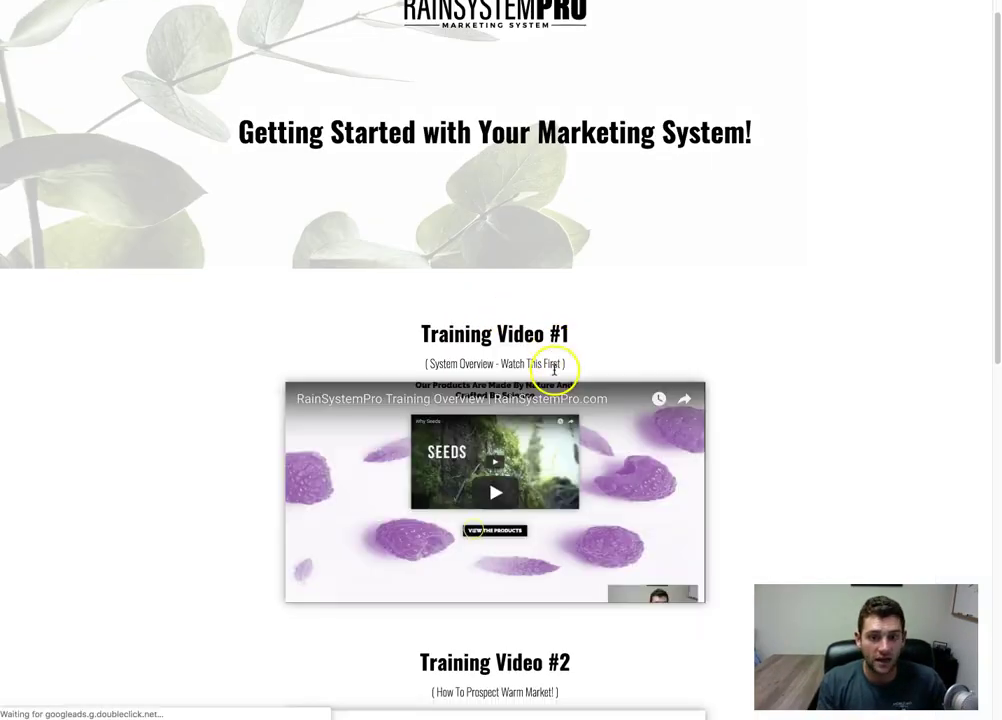
scroll(649, 331, "down", 5)
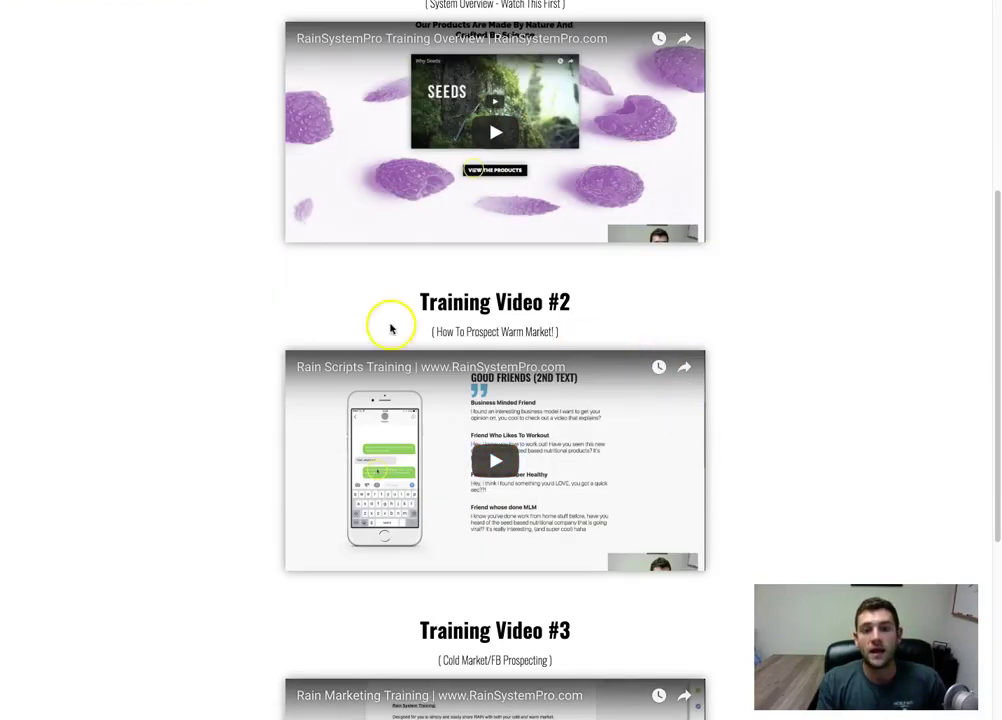
Look through the remaining training videos and read the Conversation Starters and Good Friends scripts on the Text Scripts page
scroll(540, 476, "down", 2)
scroll(640, 613, "down", 1)
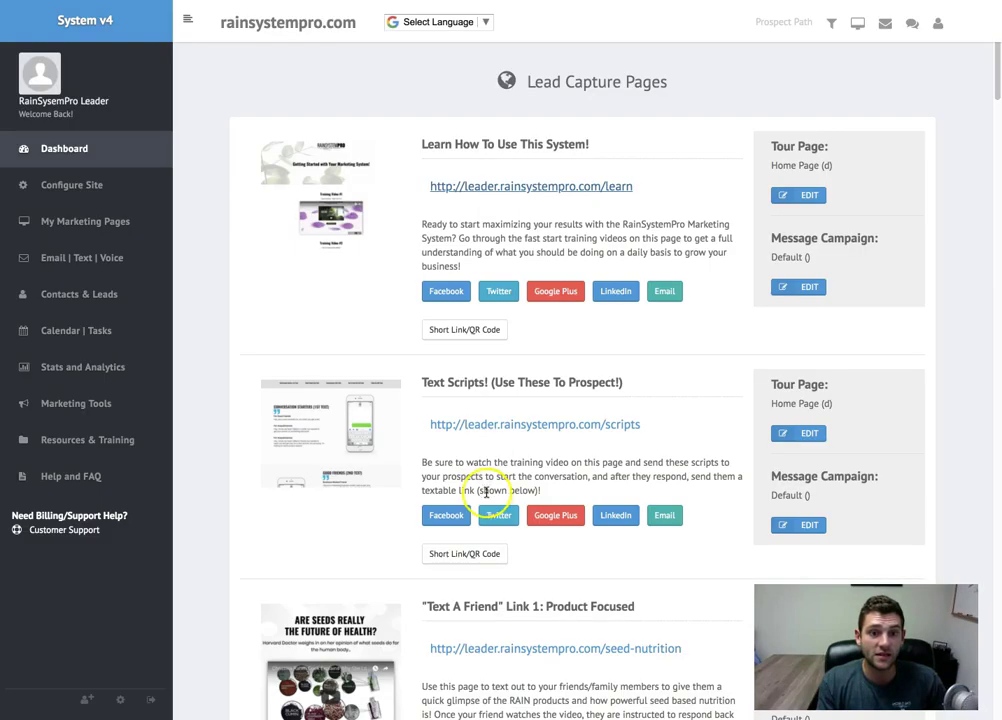
scroll(575, 430, "down", 2)
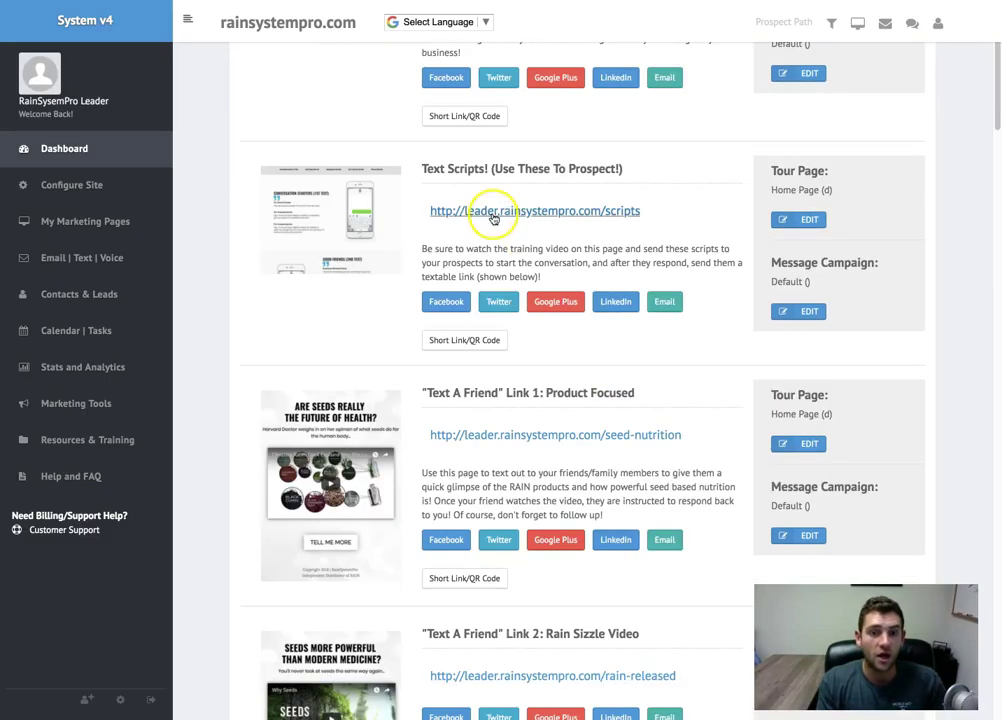
left_click(440, 211)
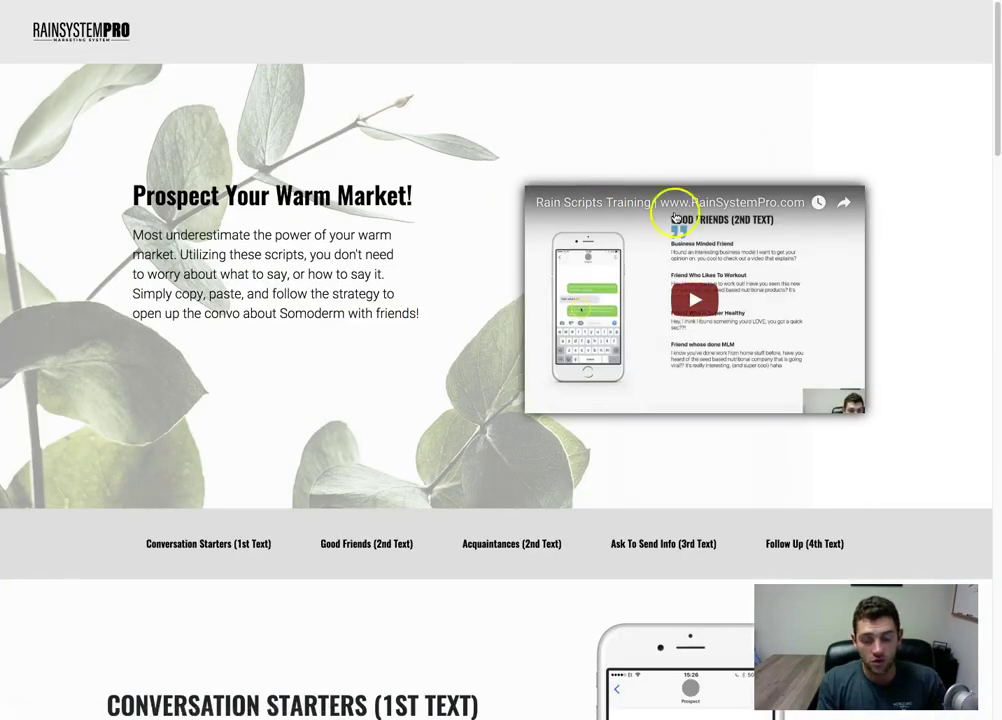
scroll(856, 470, "down", 2)
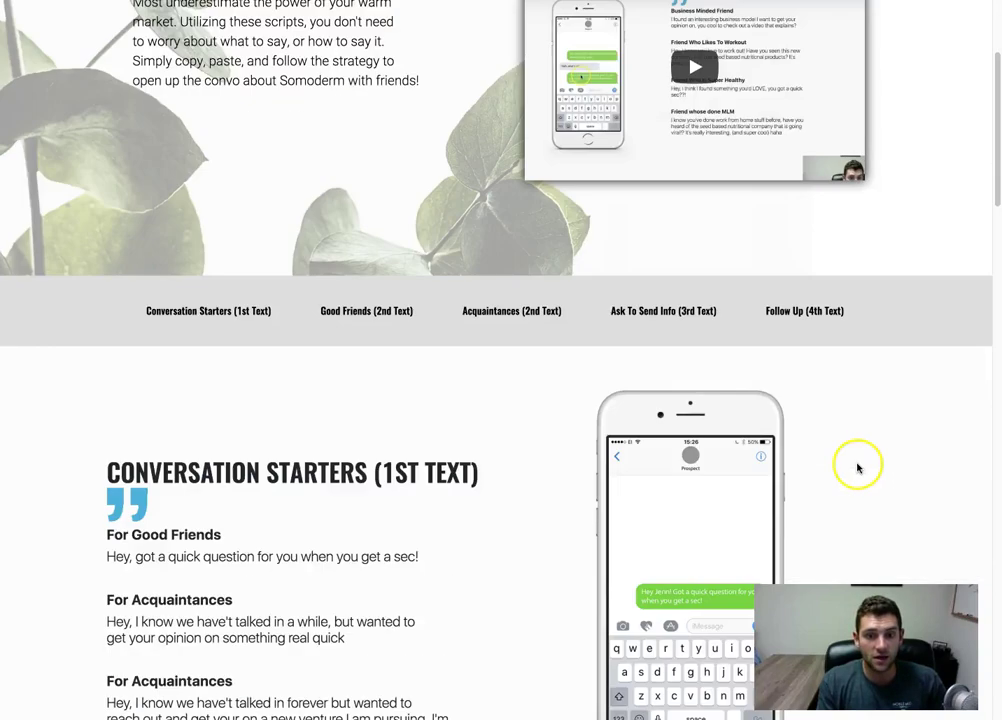
scroll(557, 407, "down", 4)
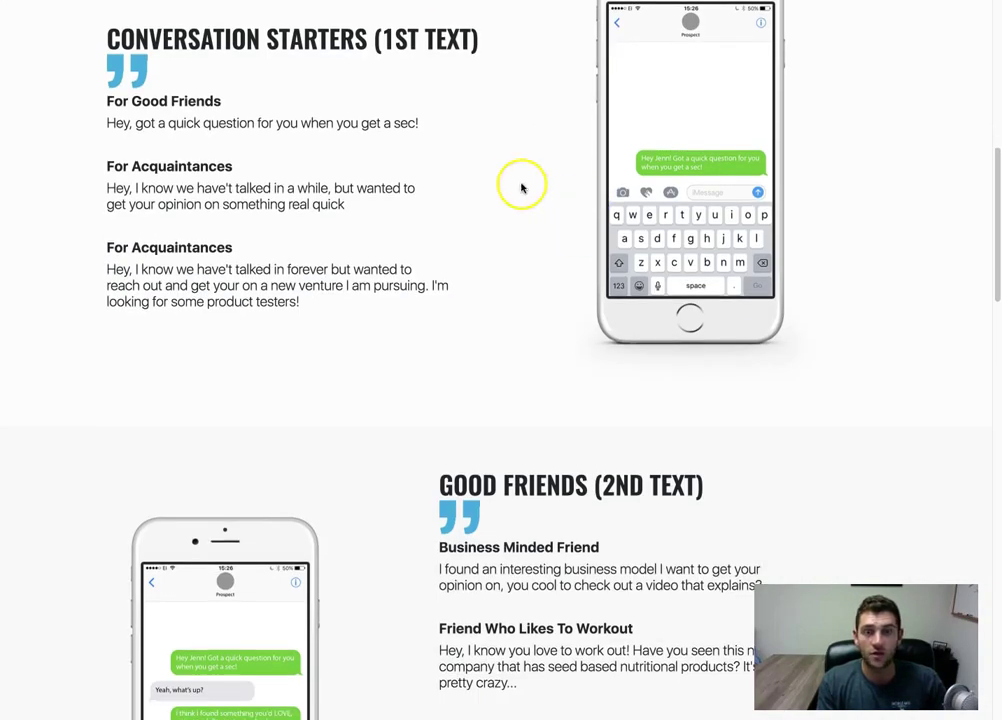
scroll(610, 180, "down", 1)
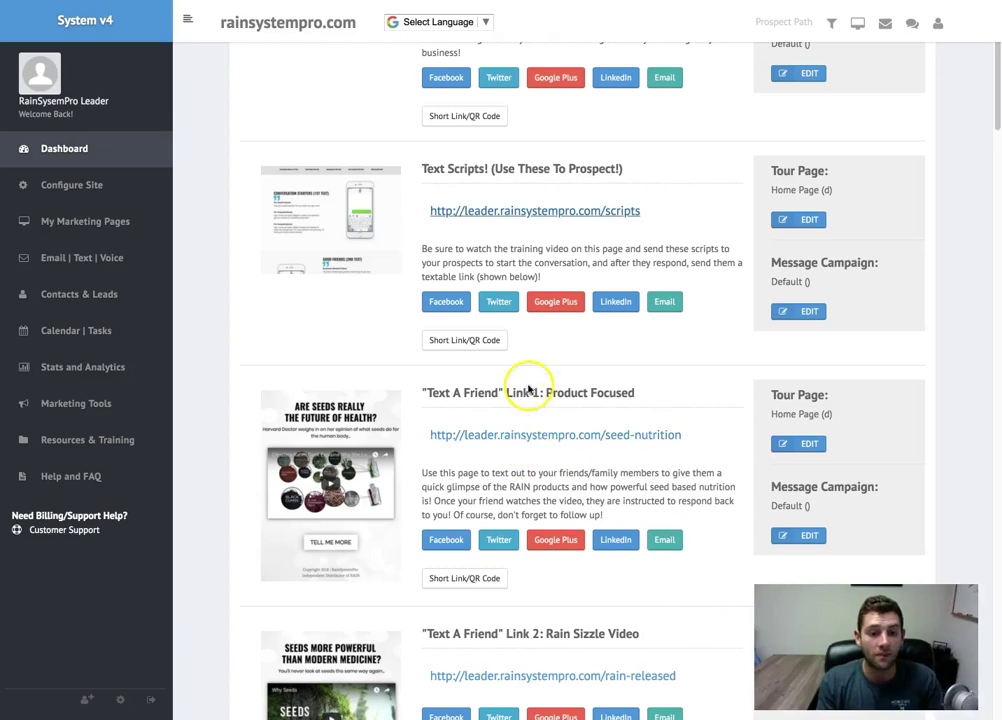
View the page behind "Text A Friend" Link 1: Product Focused and return to the list of lead capture pages
scroll(345, 325, "down", 1)
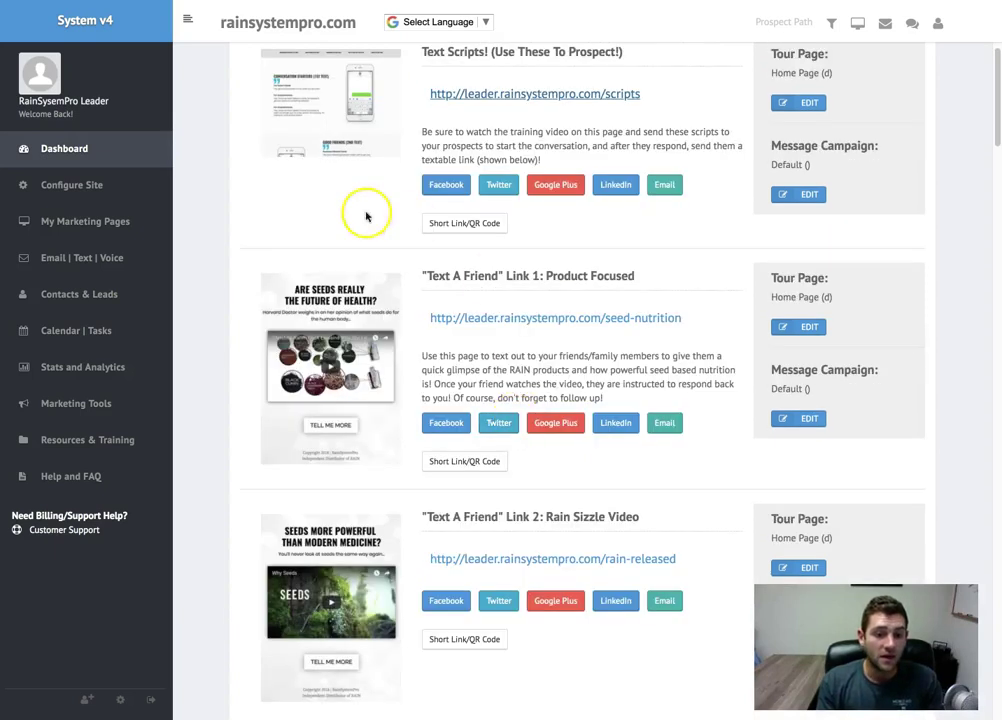
scroll(365, 461, "down", 2)
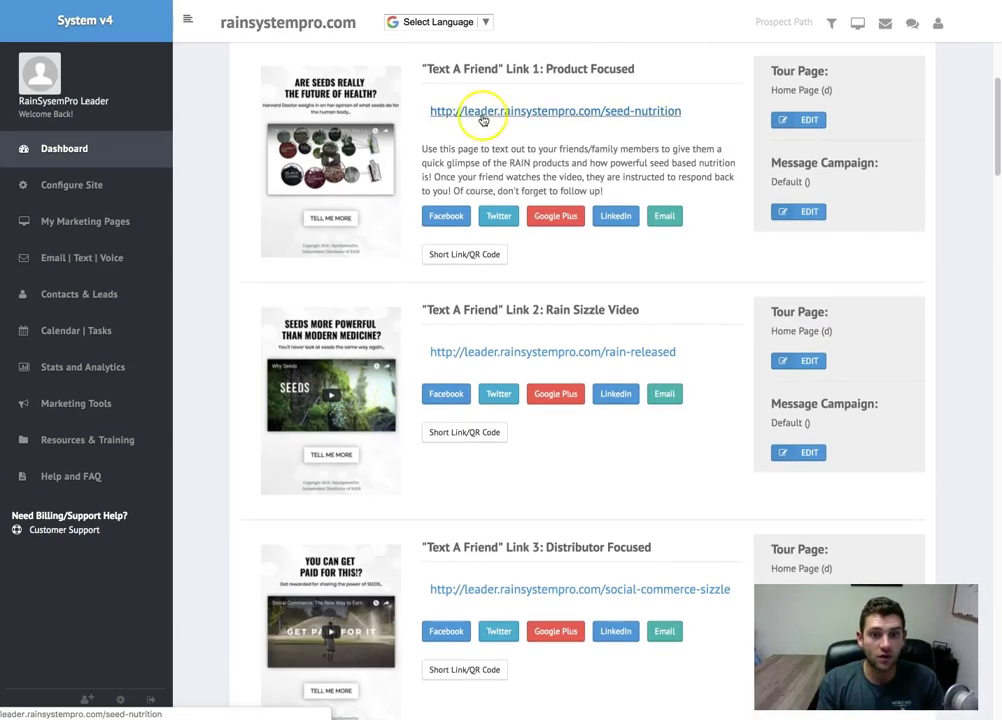
left_click(483, 110)
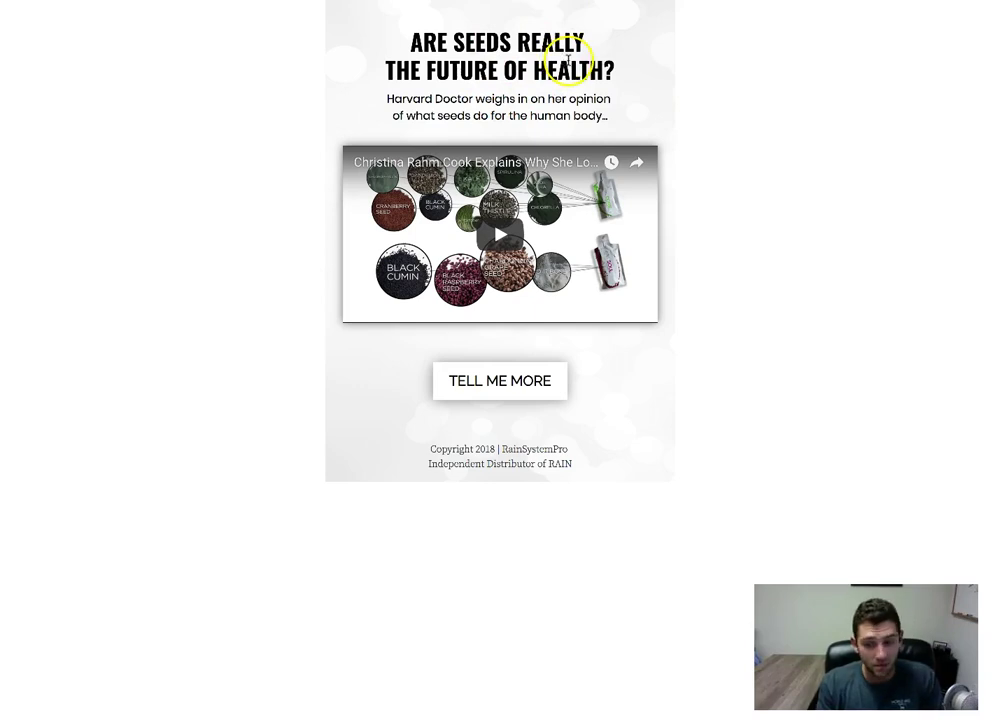
key("ctrl+w")
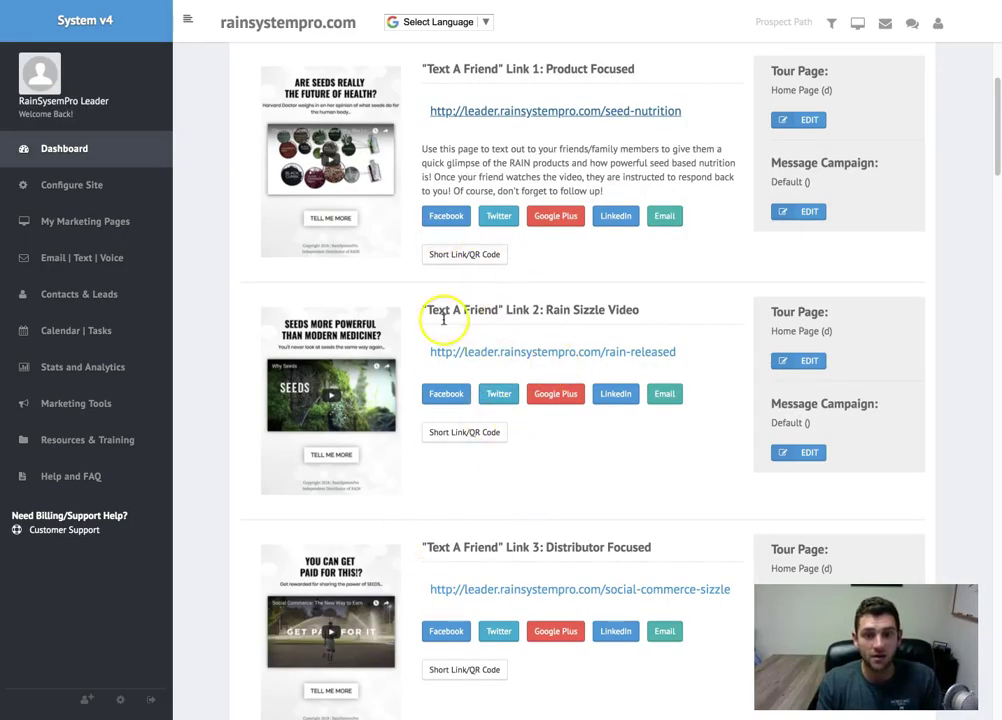
Look over the other "Text A Friend" links, the matching second-text scripts, and the Image and Video Capture Page entries
scroll(481, 410, "down", 1)
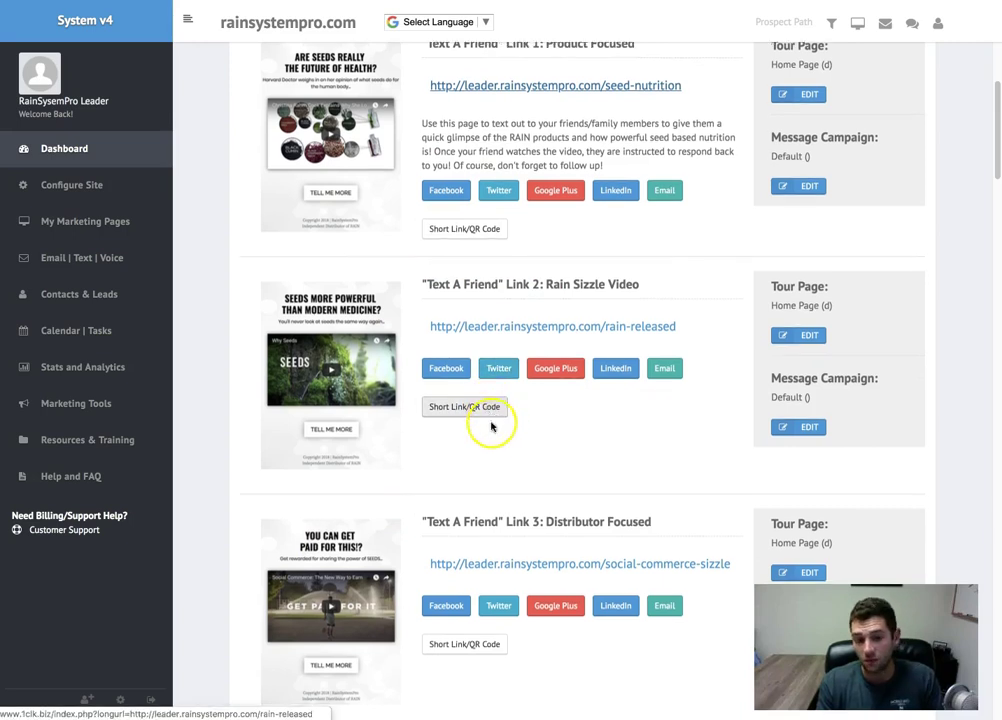
scroll(530, 510, "down", 1)
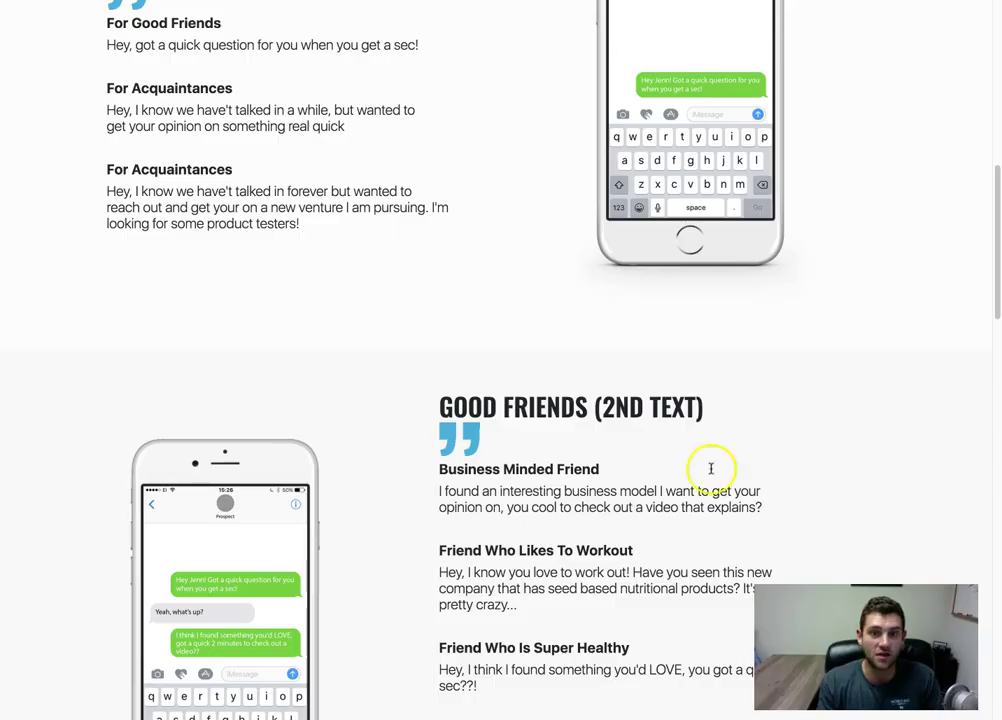
scroll(481, 136, "up", 2)
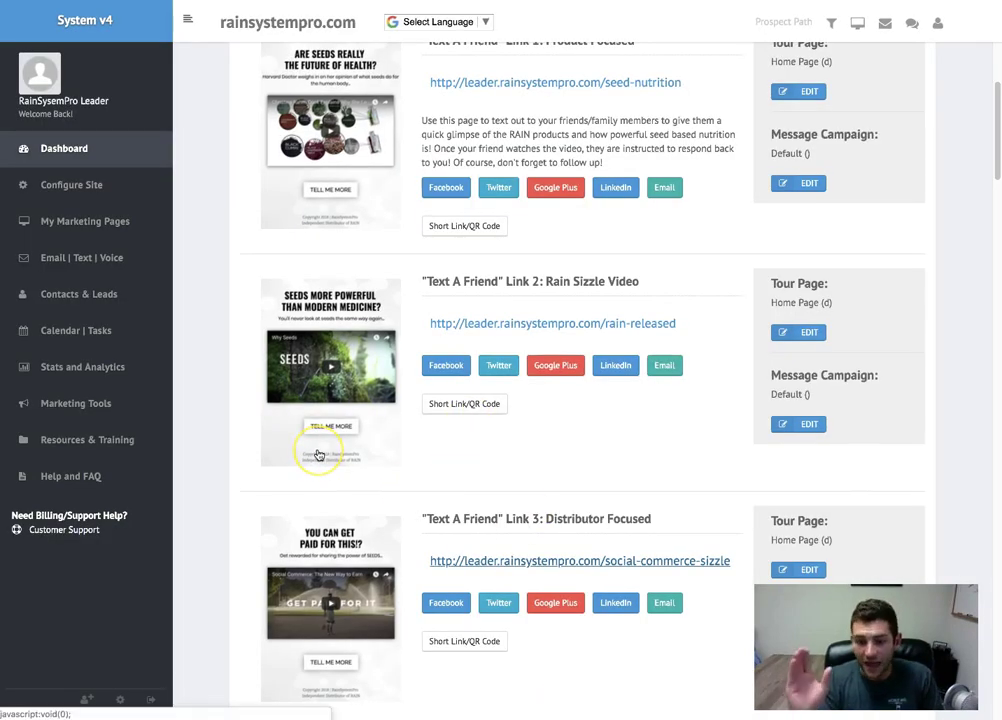
scroll(318, 455, "down", 5)
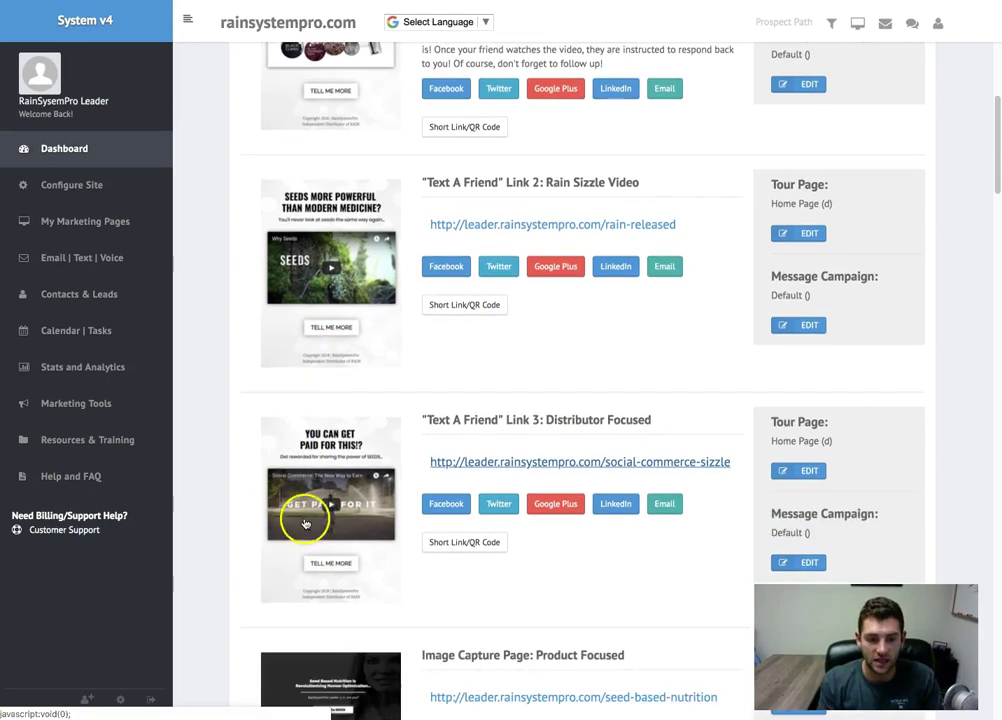
scroll(440, 440, "down", 2)
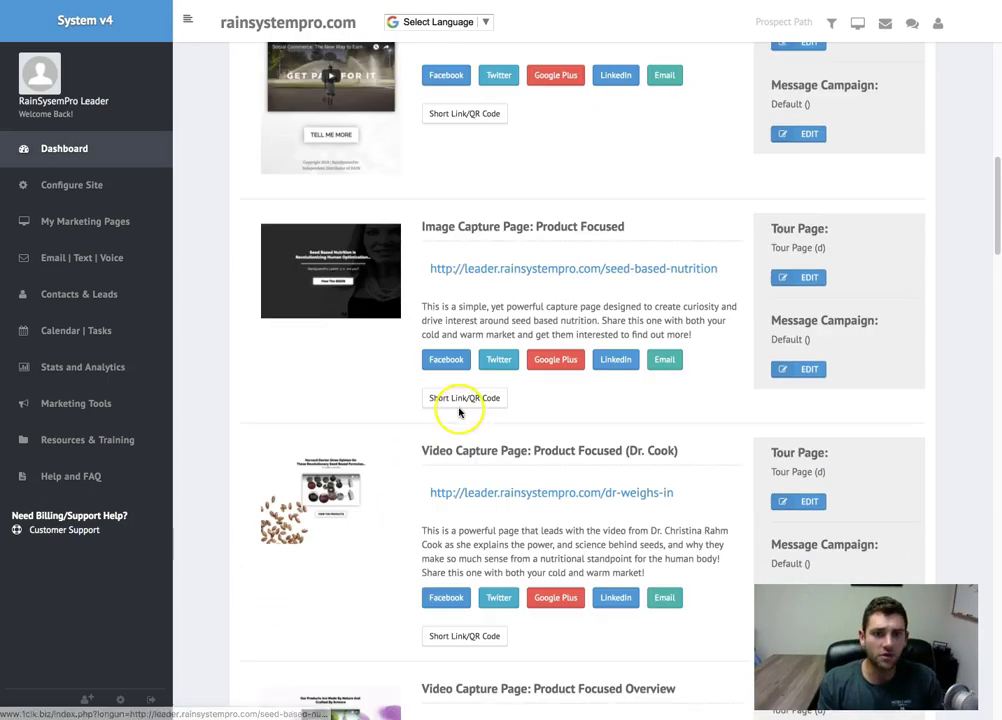
View the sign-up form of the Image Capture Page: Product Focused and check the contacts list for its lead
scroll(553, 443, "down", 1)
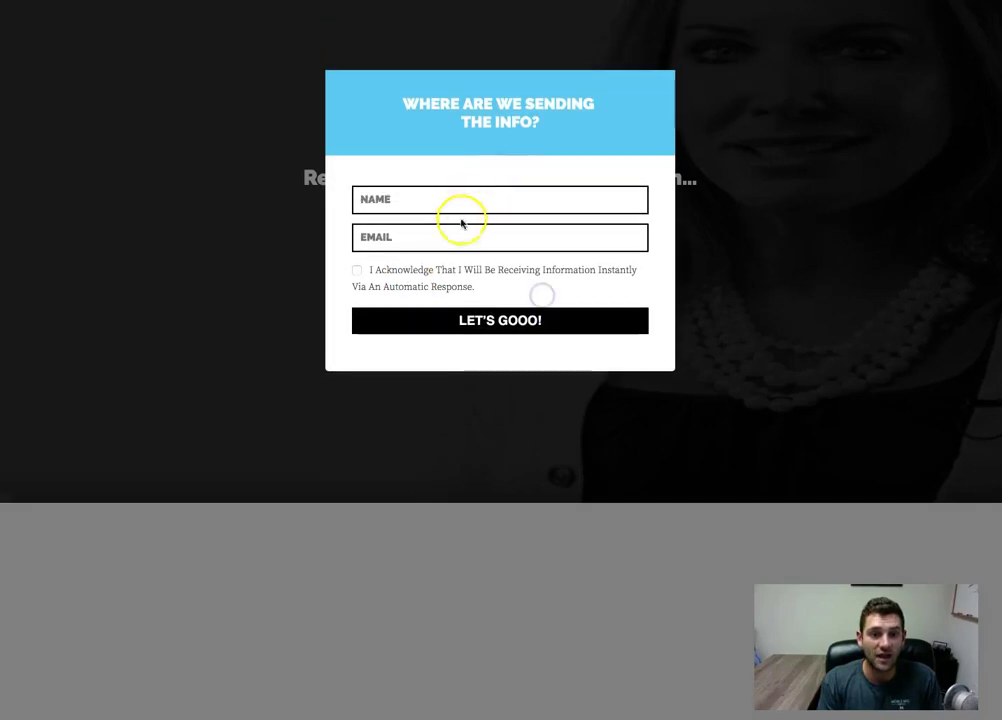
left_click(268, 196)
key("alt+Left")
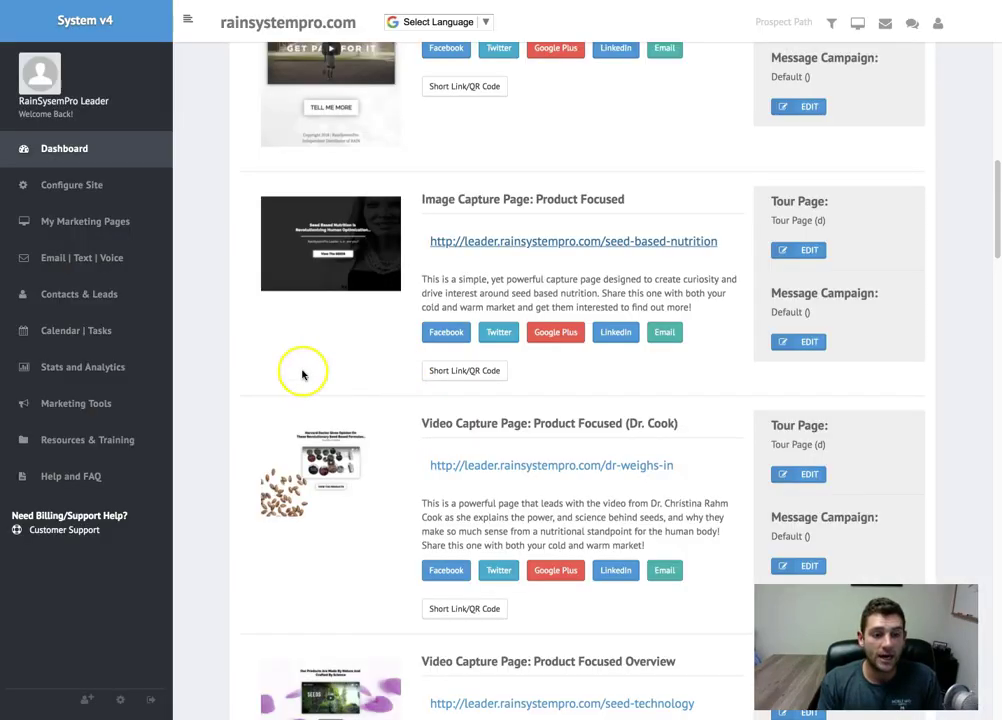
left_click(106, 294)
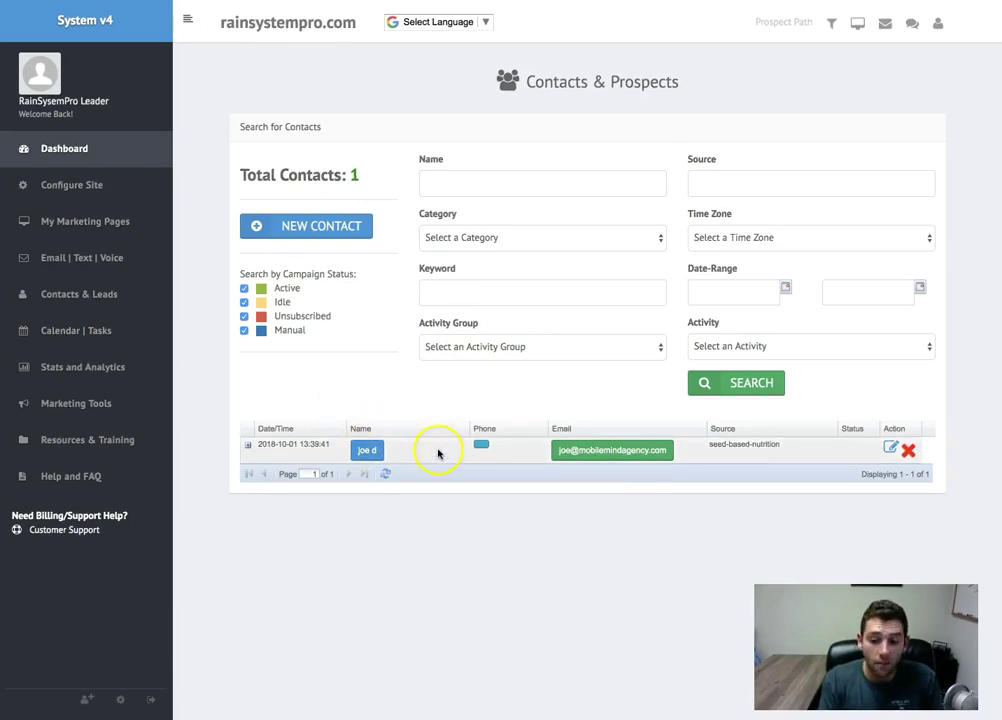
Open the Instant SMS & Voice setup and revisit the seed-based nutrition capture page's View The SEEDS form
left_click(81, 260)
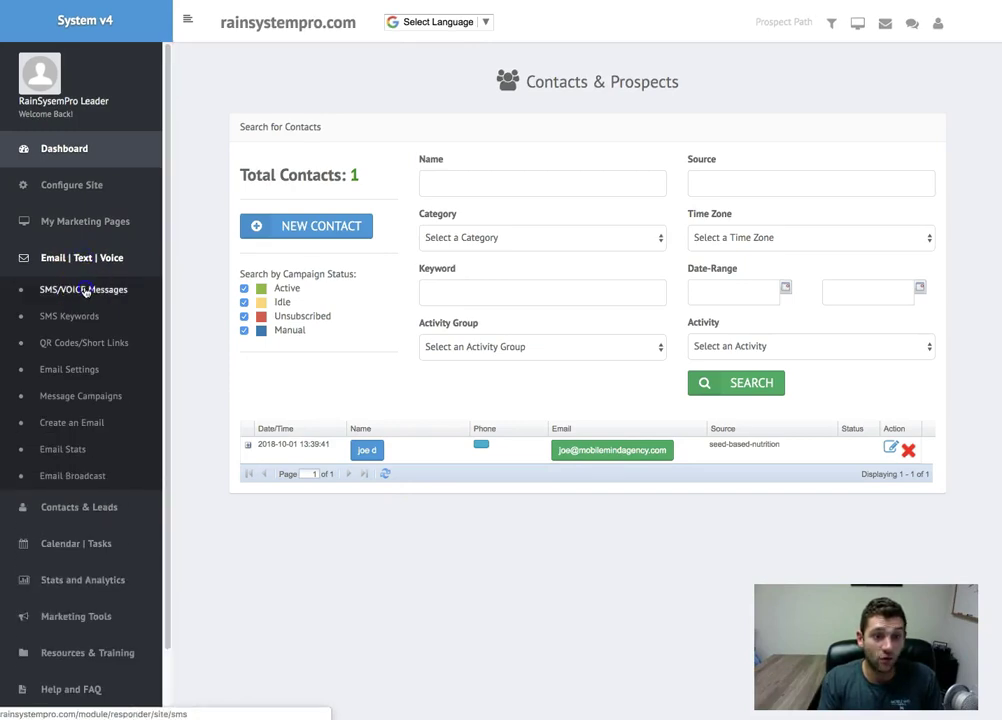
left_click(85, 289)
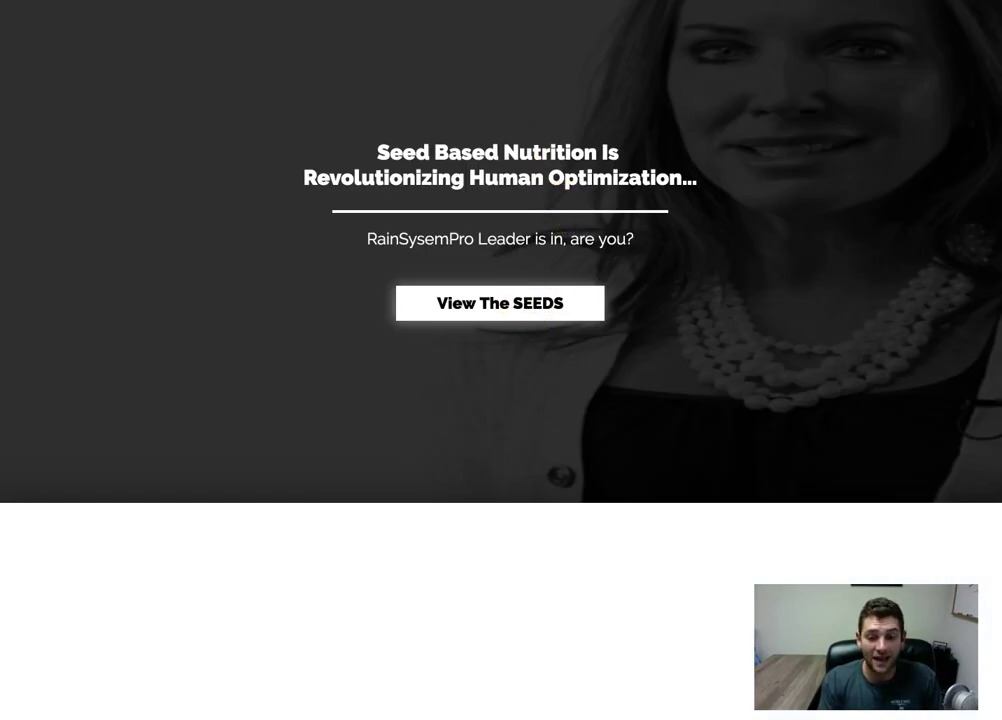
left_click(525, 308)
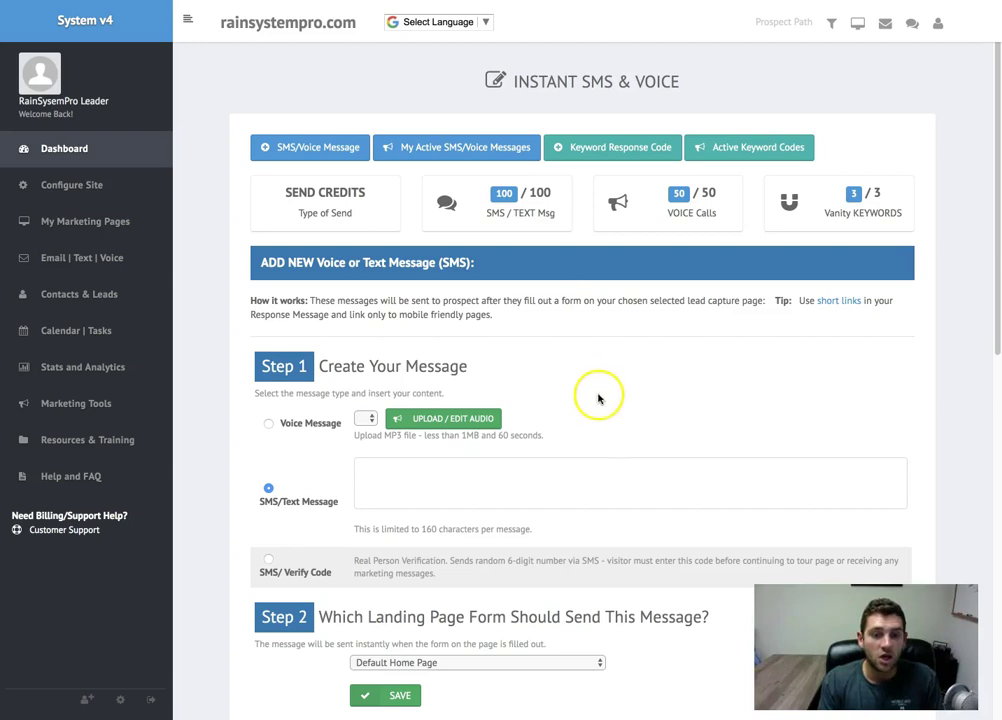
Enter the SMS "I see you're checking out Rain! Would love to get some products your way to try out, when would be a good time to talk?"
scroll(358, 387, "down", 1)
left_click(403, 383)
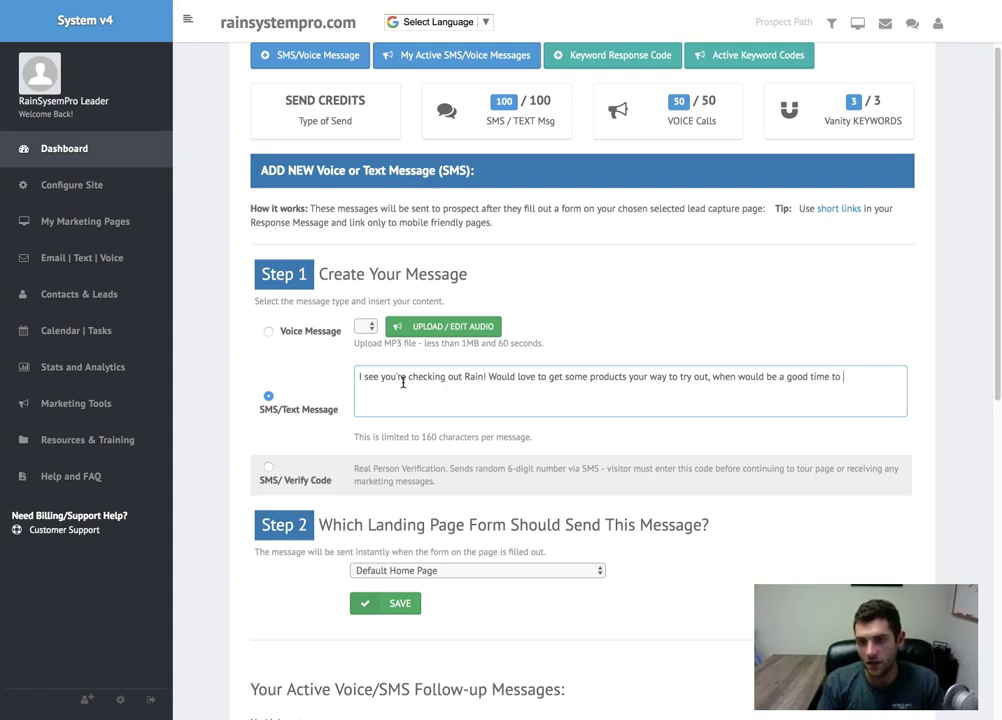
left_click(465, 490)
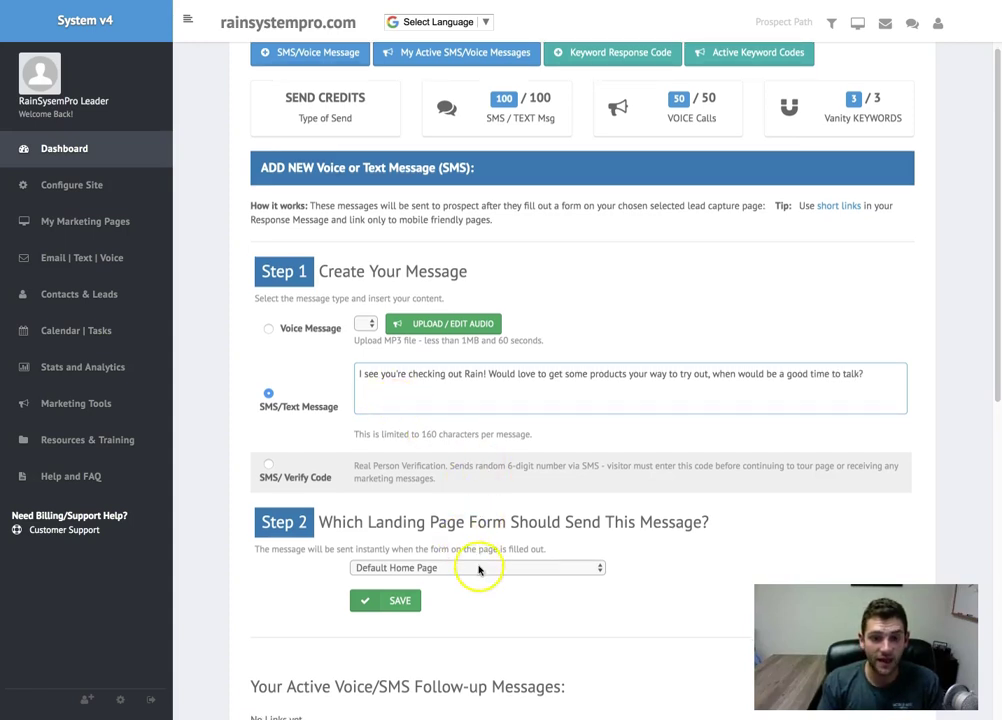
Choose Video Capture Page: Product Focused (Dr. Cook) as the landing page form that sends the message
left_click(542, 567)
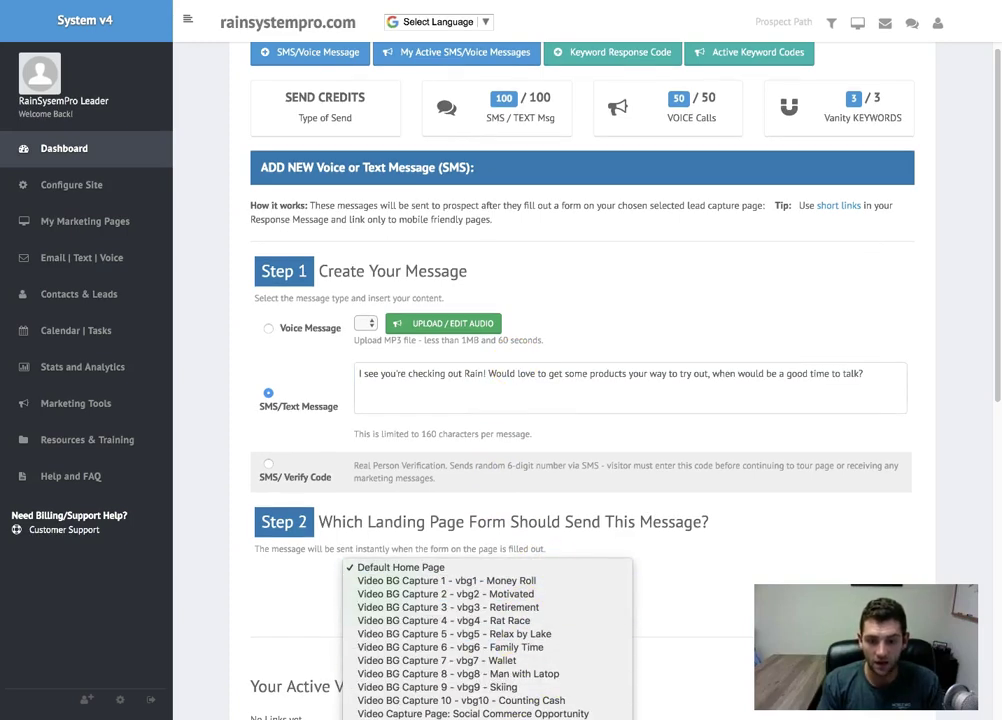
left_click(562, 706)
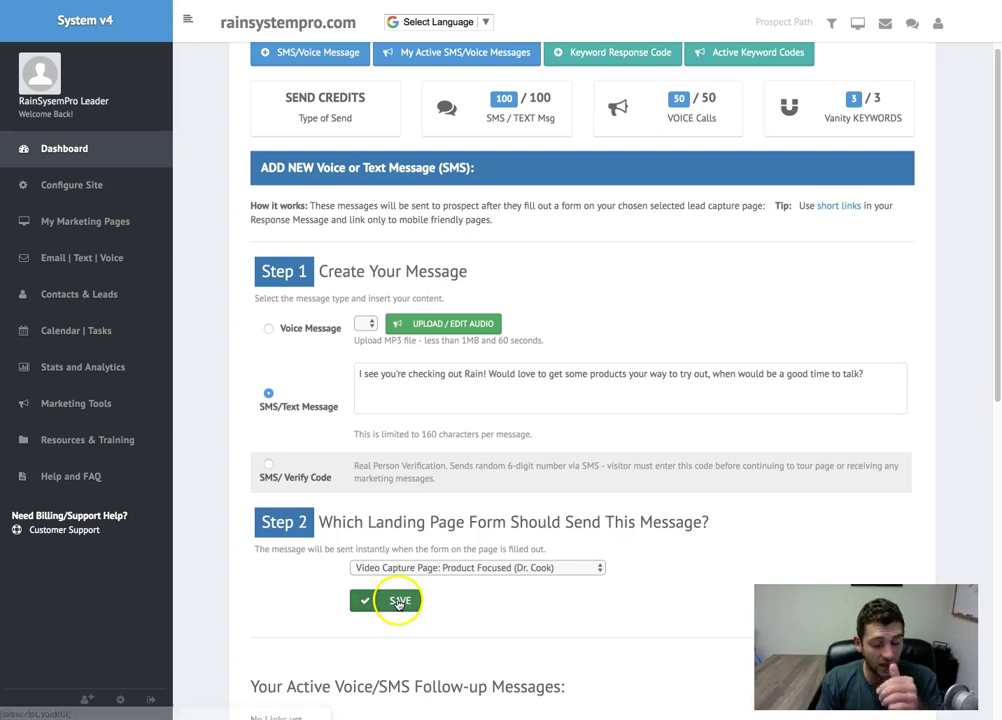
left_click(399, 601)
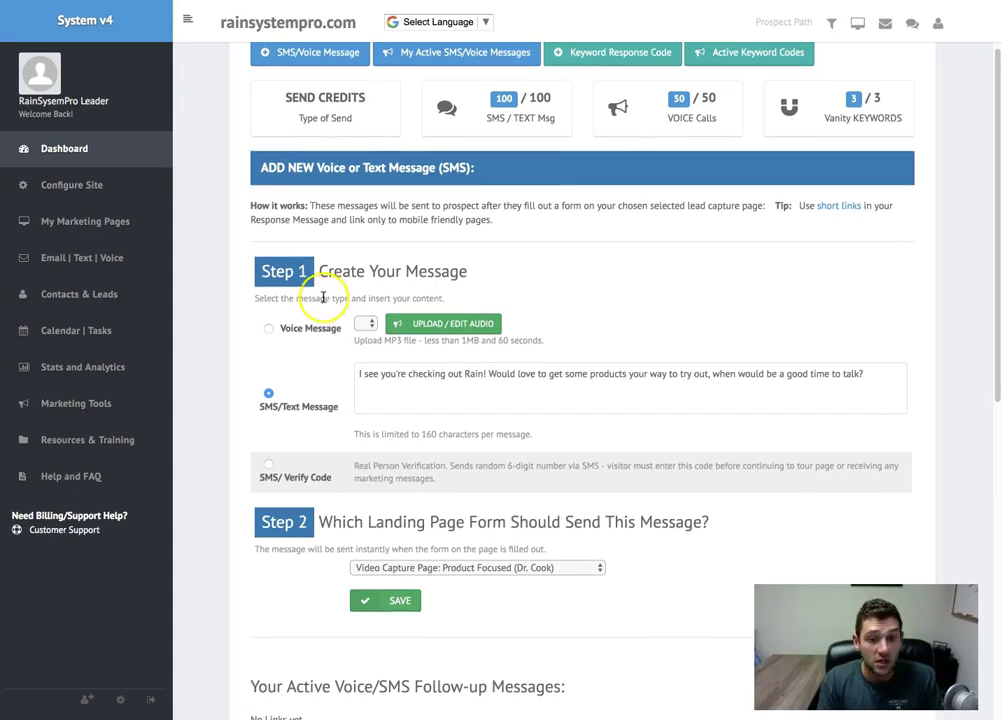
left_click(497, 54)
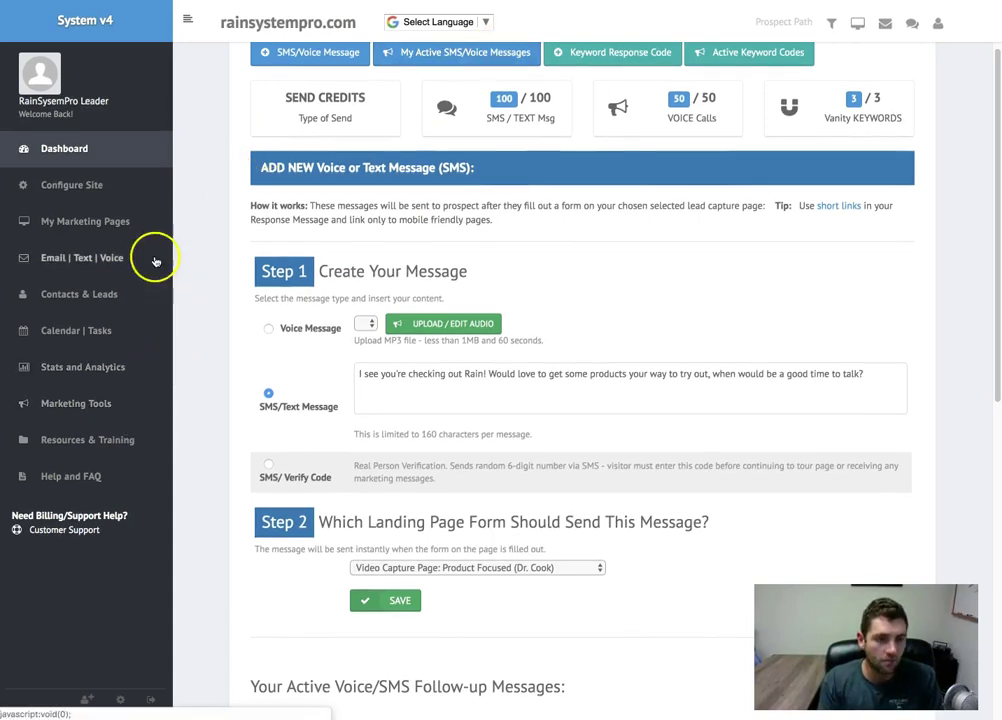
Look through the site configuration and marketing page options, viewing the blog post editor and the do-it-yourself lead capture pages
left_click(84, 186)
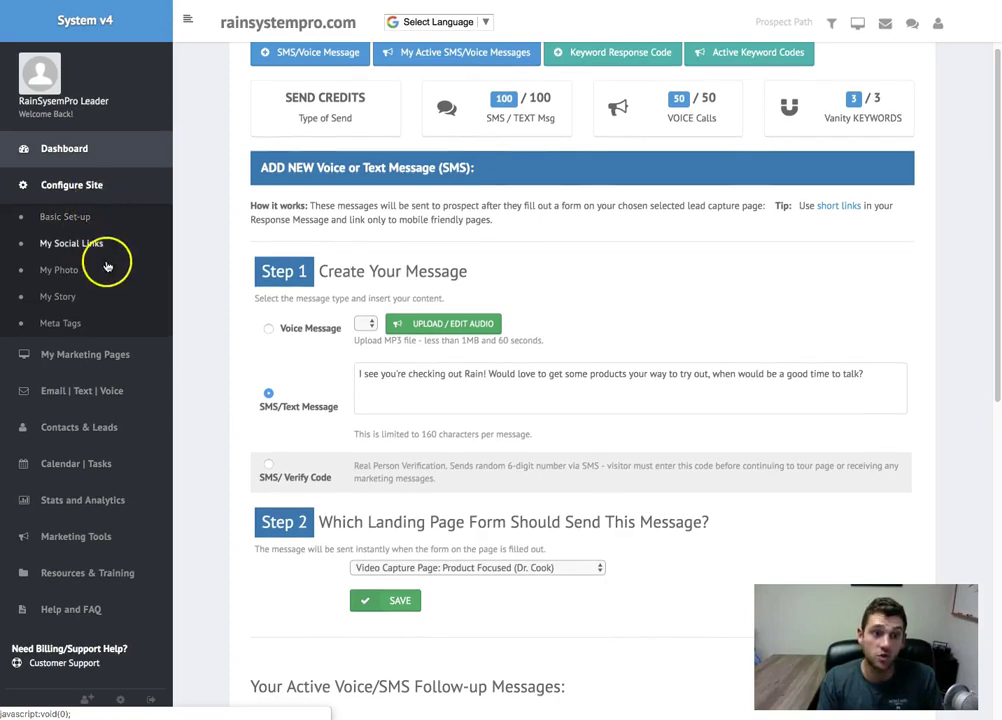
left_click(110, 354)
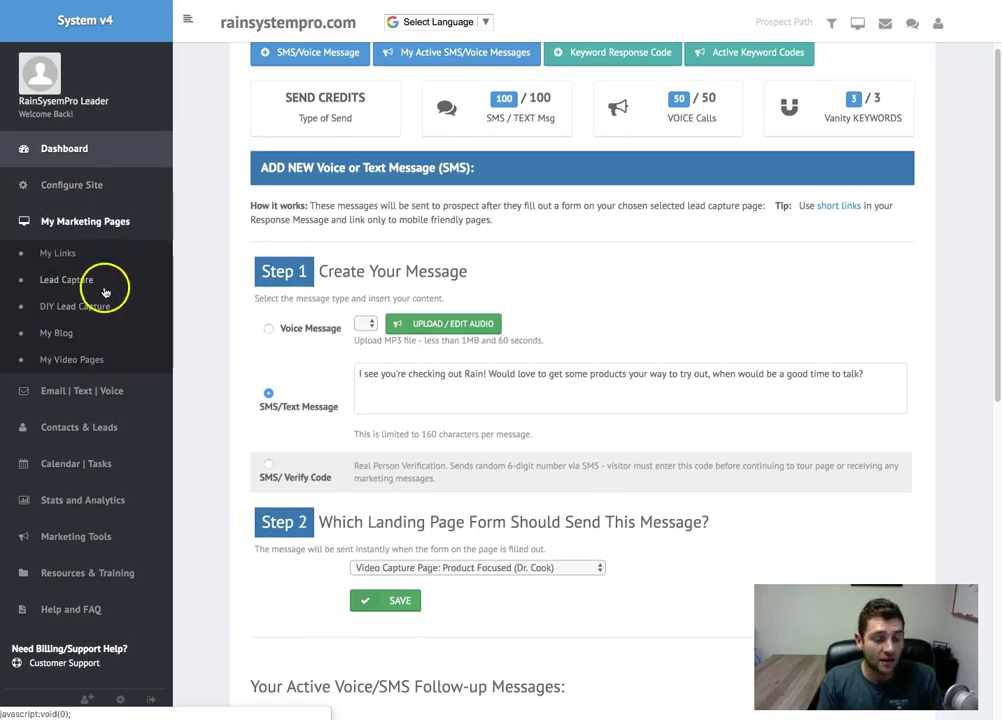
left_click(64, 333)
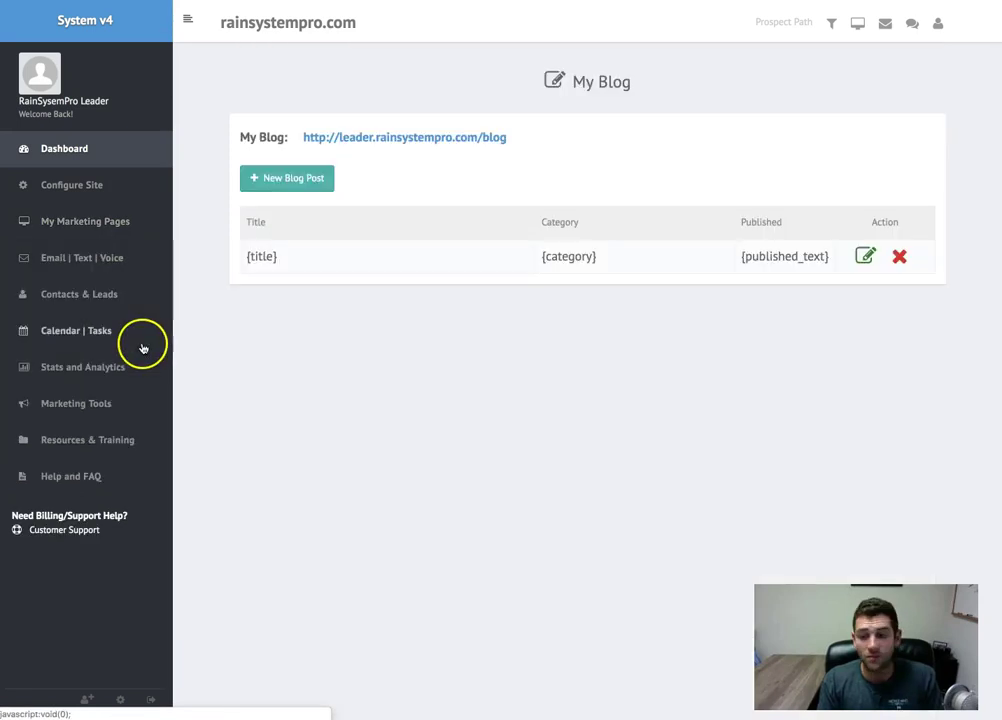
left_click(67, 221)
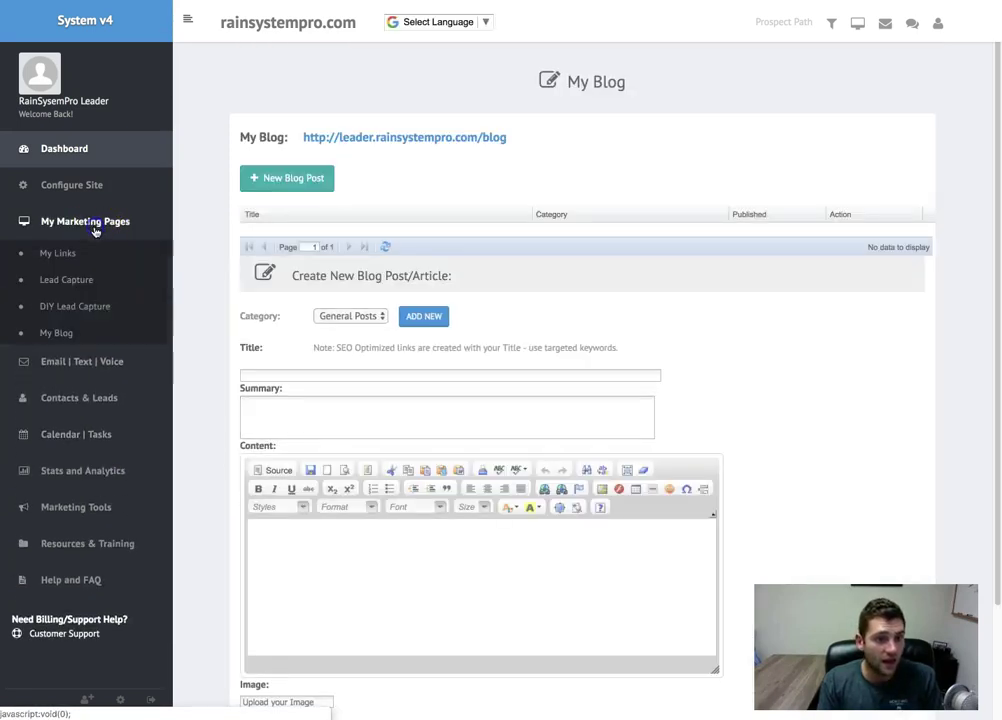
left_click(88, 306)
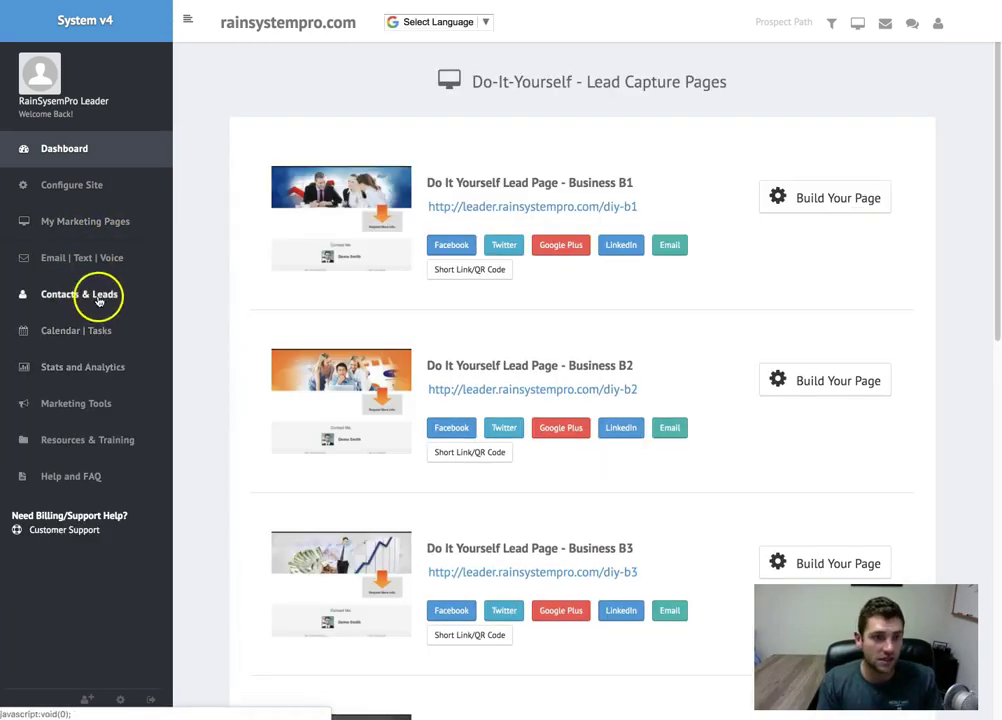
Look over the contacts and leads options and view the My Referrals page with the team sign-up link
left_click(85, 299)
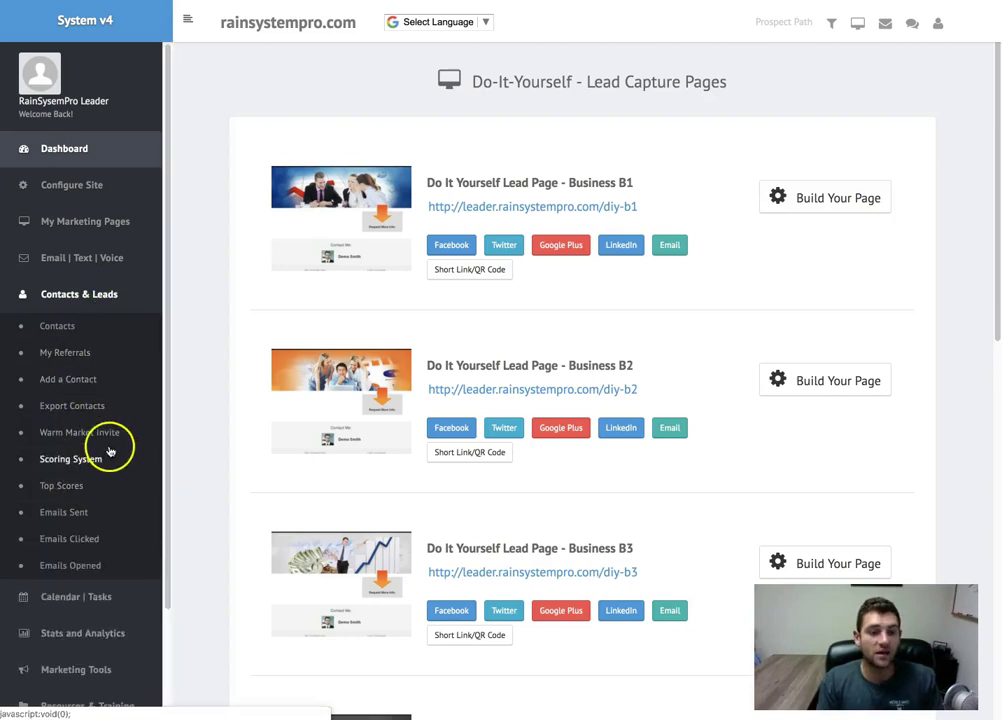
left_click(82, 221)
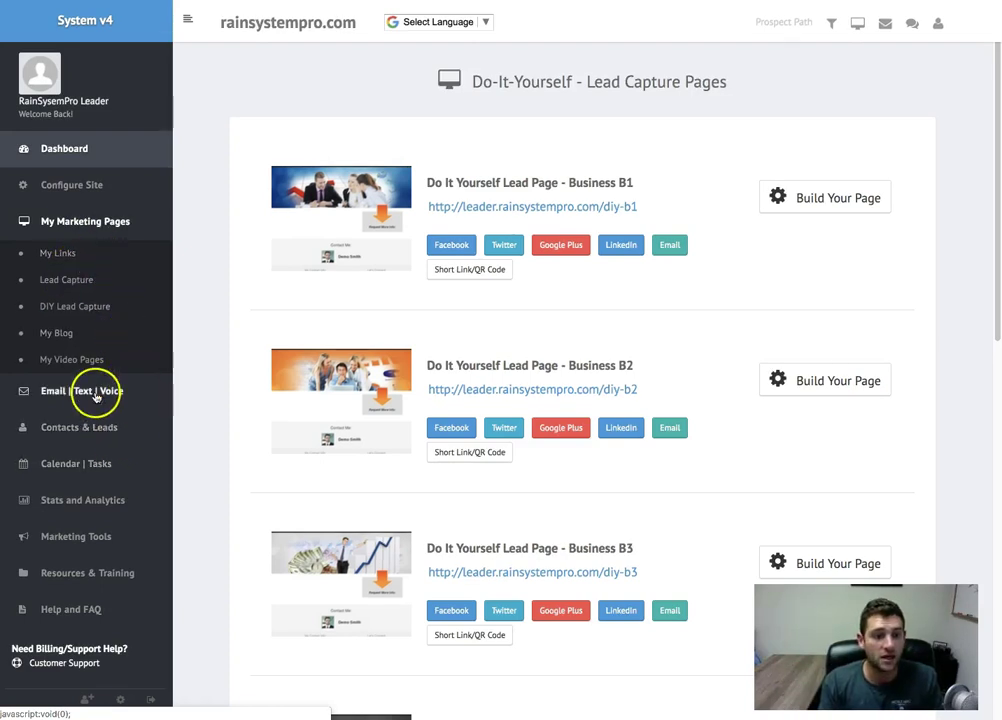
left_click(98, 427)
left_click(64, 354)
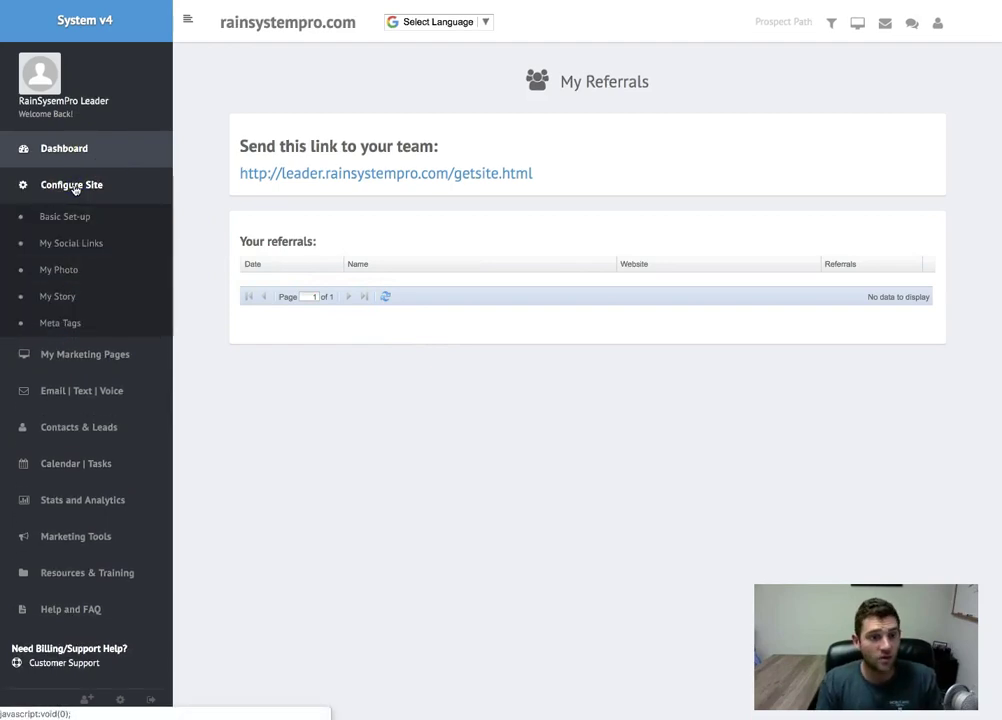
Return to the list of Lead Capture Pages and look over its first entries
left_click(70, 354)
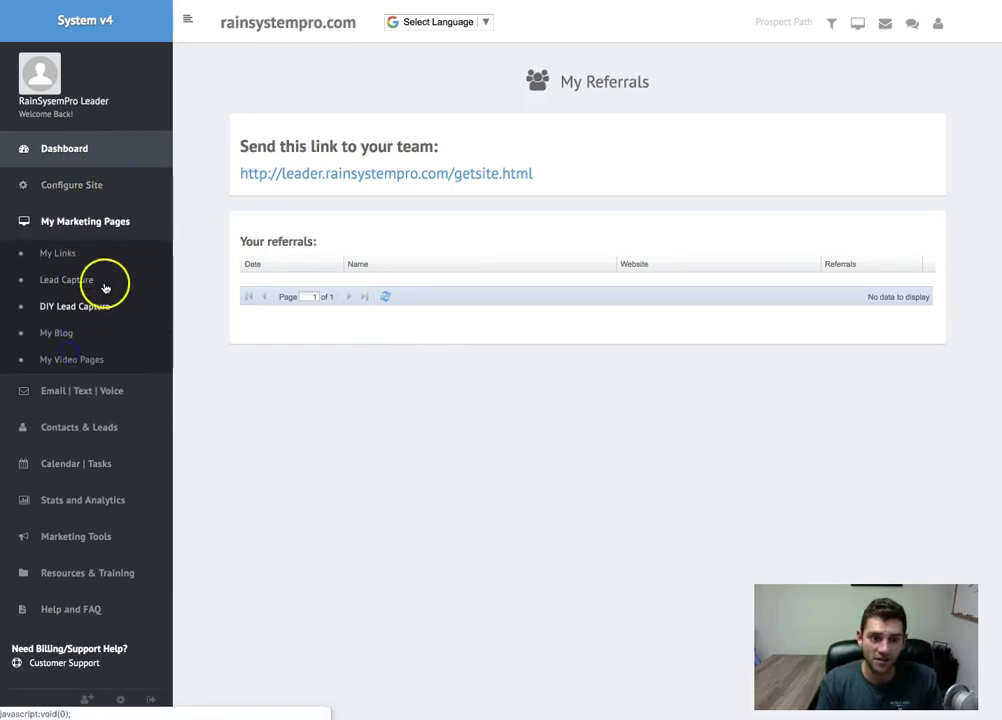
left_click(72, 279)
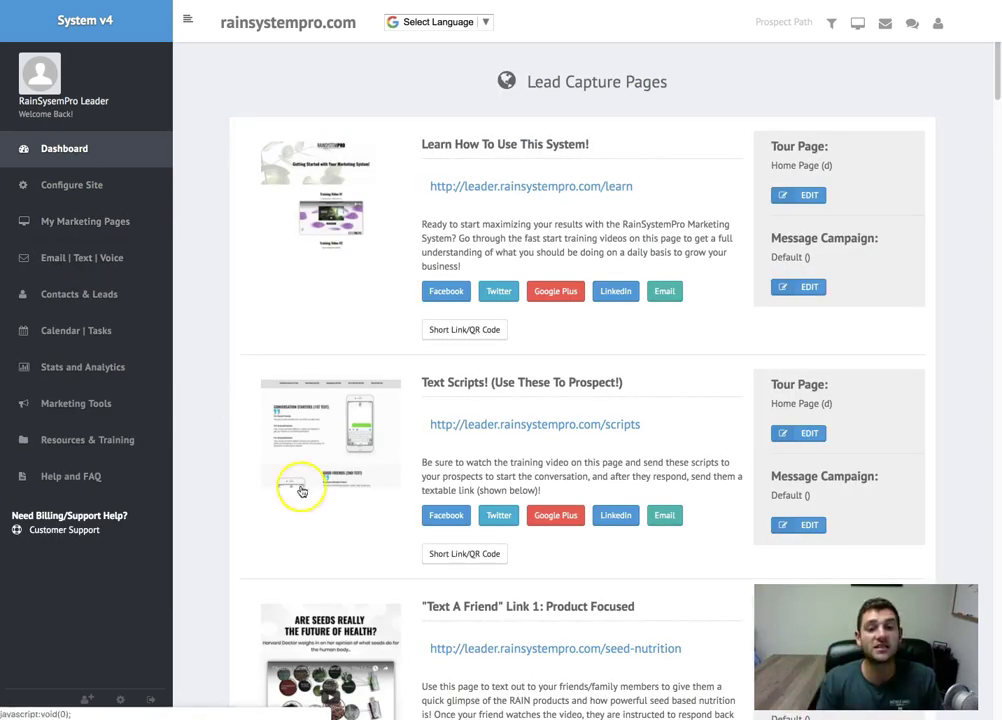
scroll(692, 416, "down", 2)
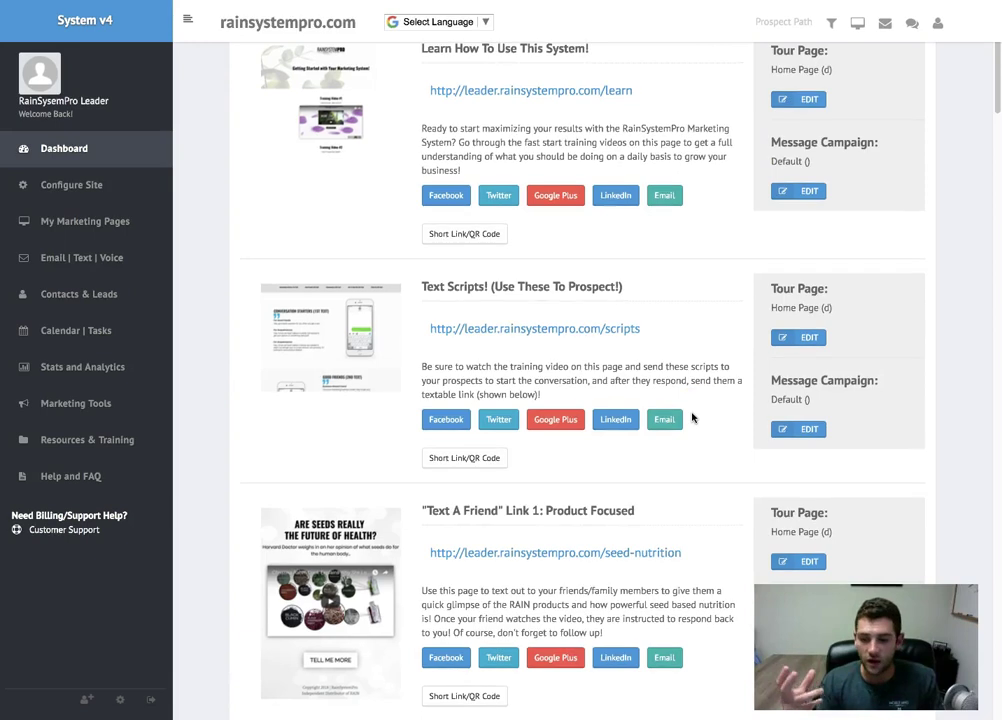